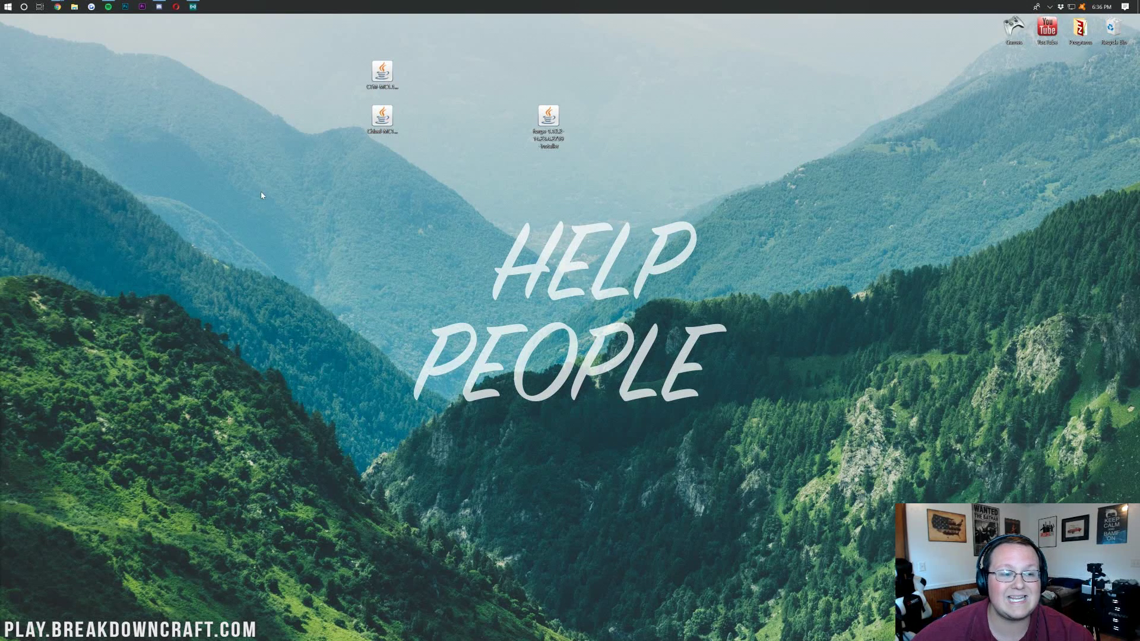
Step: Open the %appdata% folder through the Windows Run dialog
drag(349, 173, 407, 45)
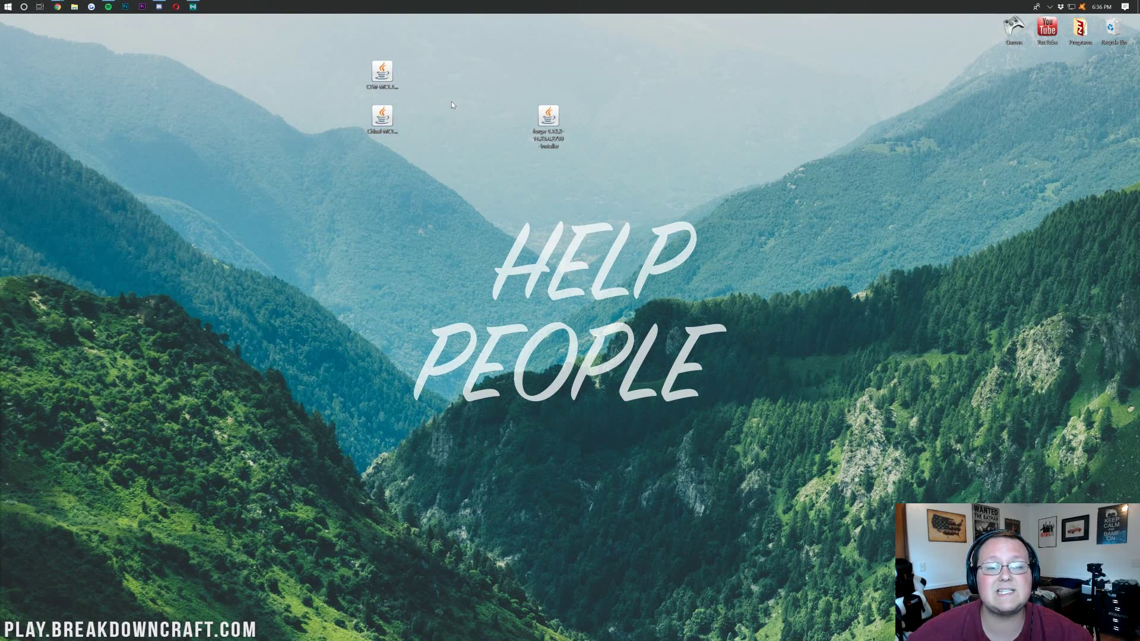
click(5, 6)
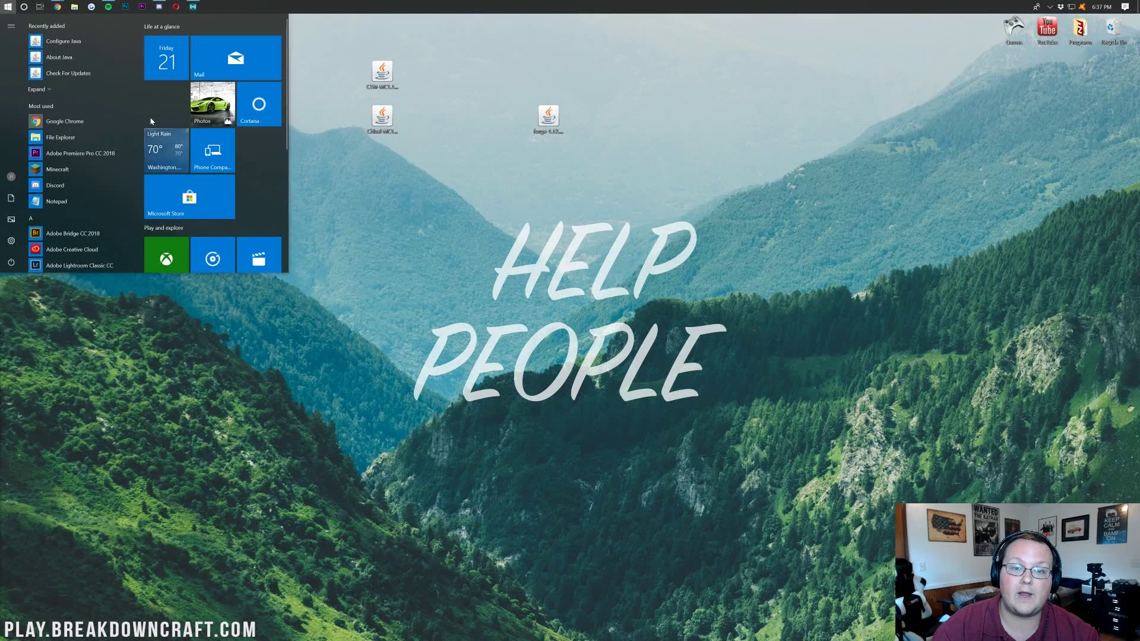
text(run)
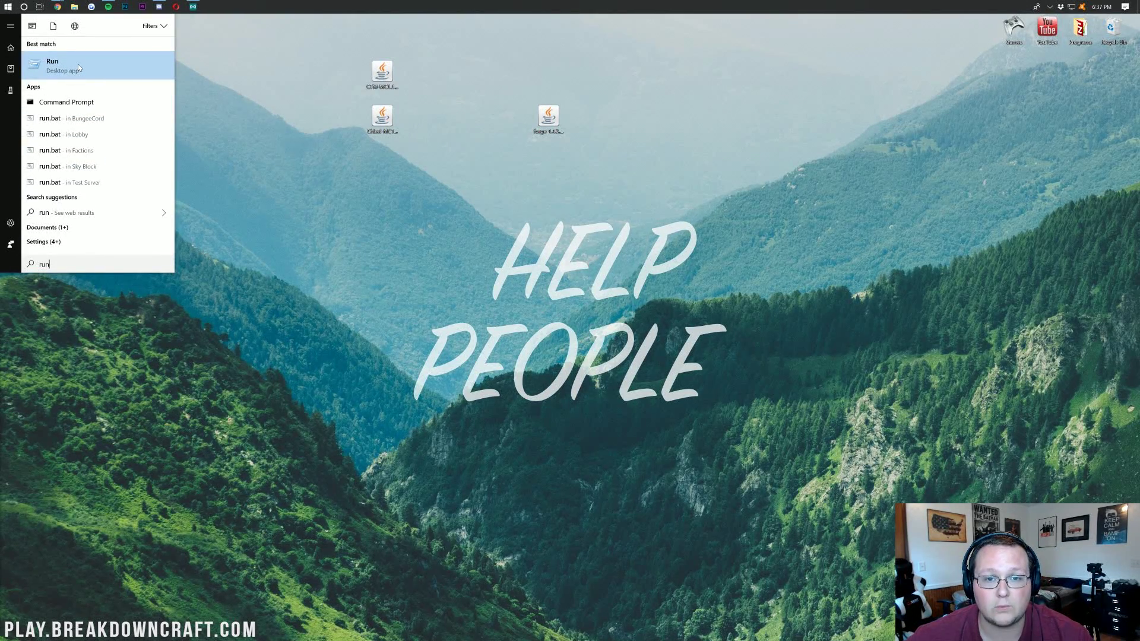
click(78, 67)
drag(77, 27, 228, 134)
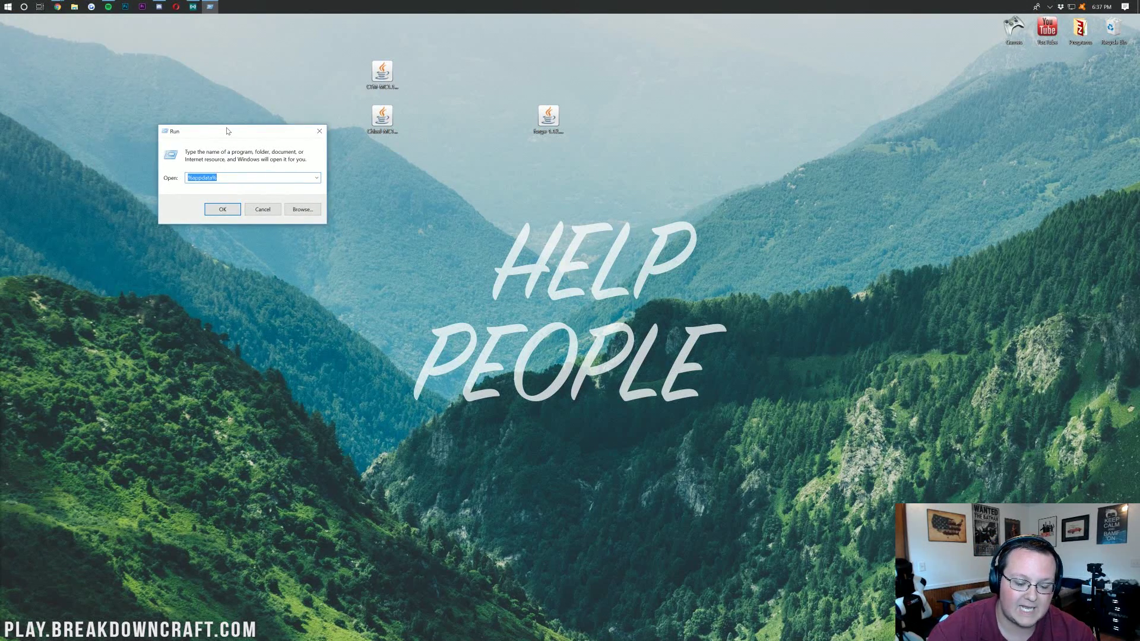
text(%appdata%)
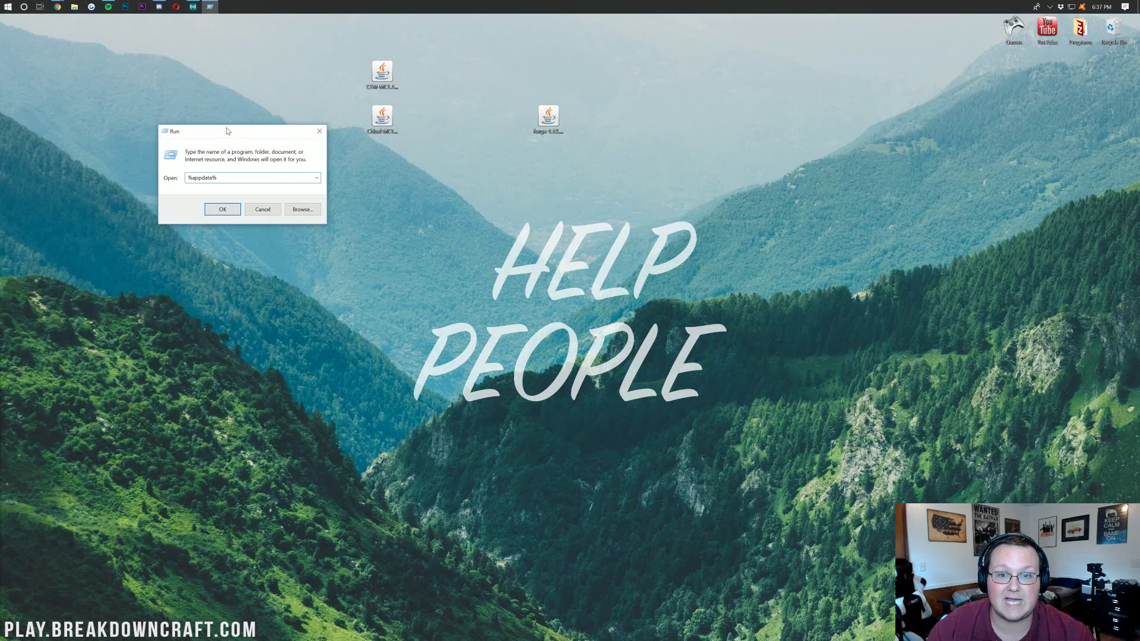
key(Return)
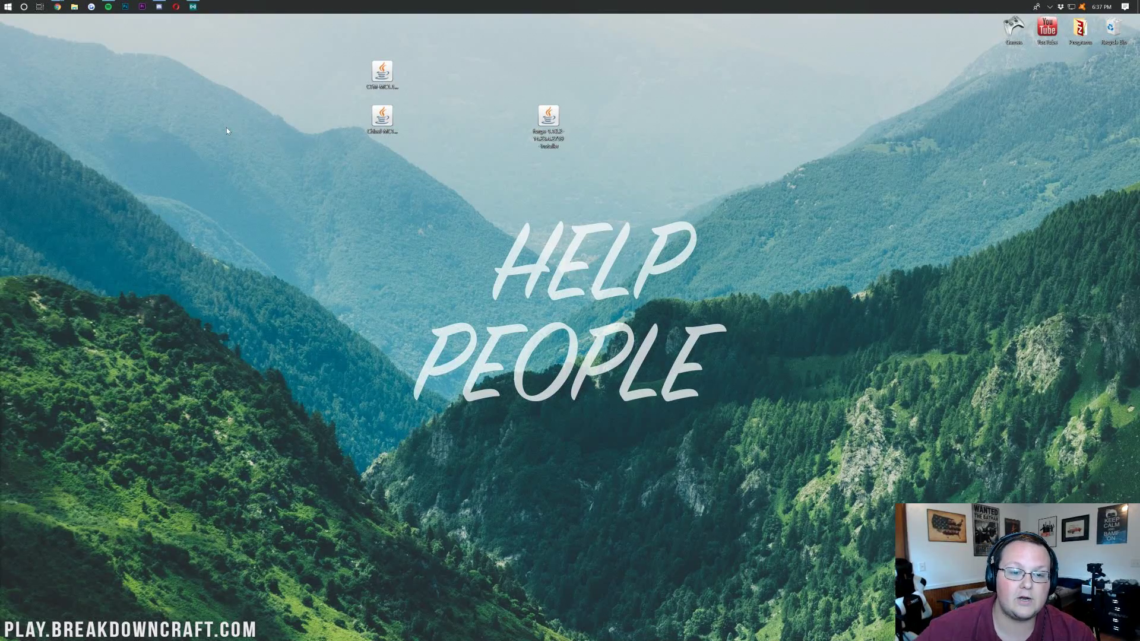
Step: Create a new folder named mods inside .minecraft and open it
drag(417, 229, 602, 171)
double_click(503, 262)
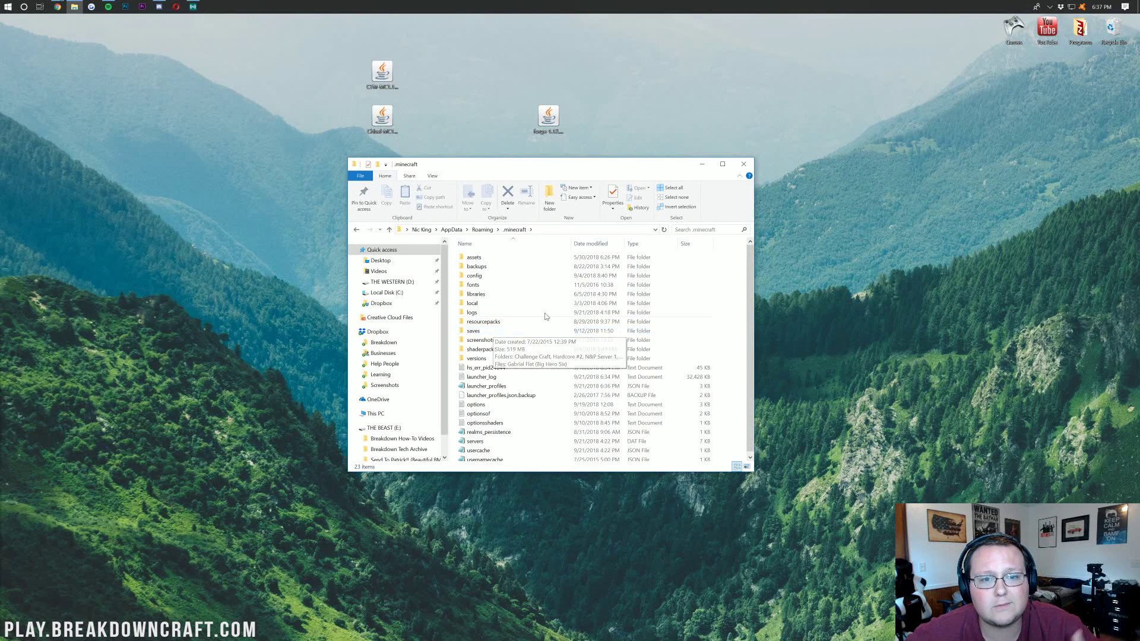
right_click(713, 301)
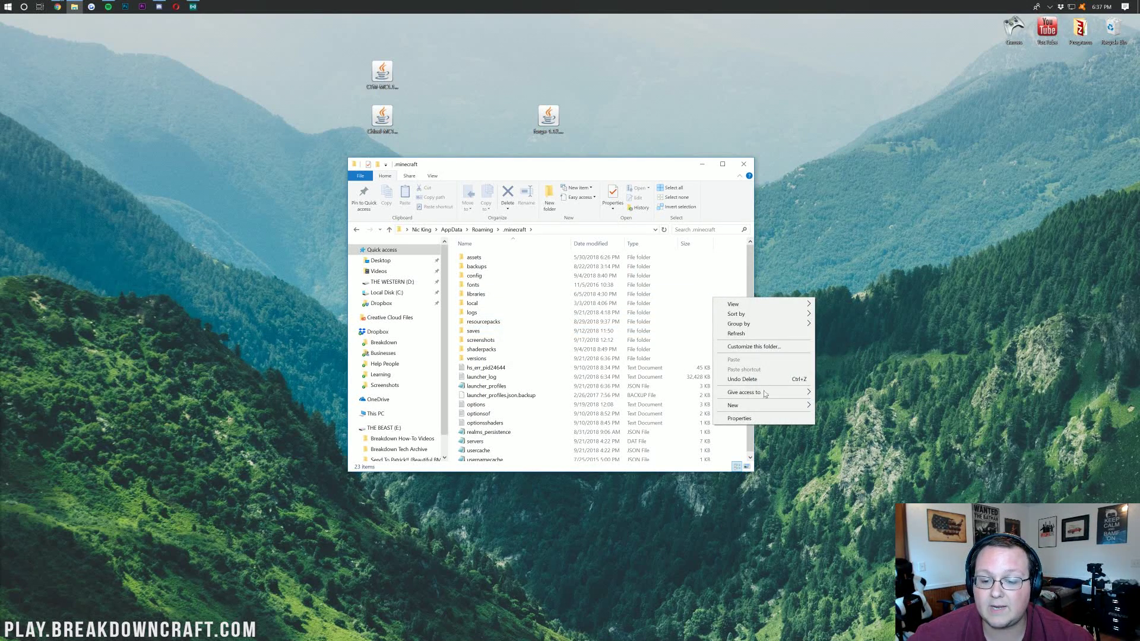
mouse_move(772, 406)
click(832, 409)
text(mods)
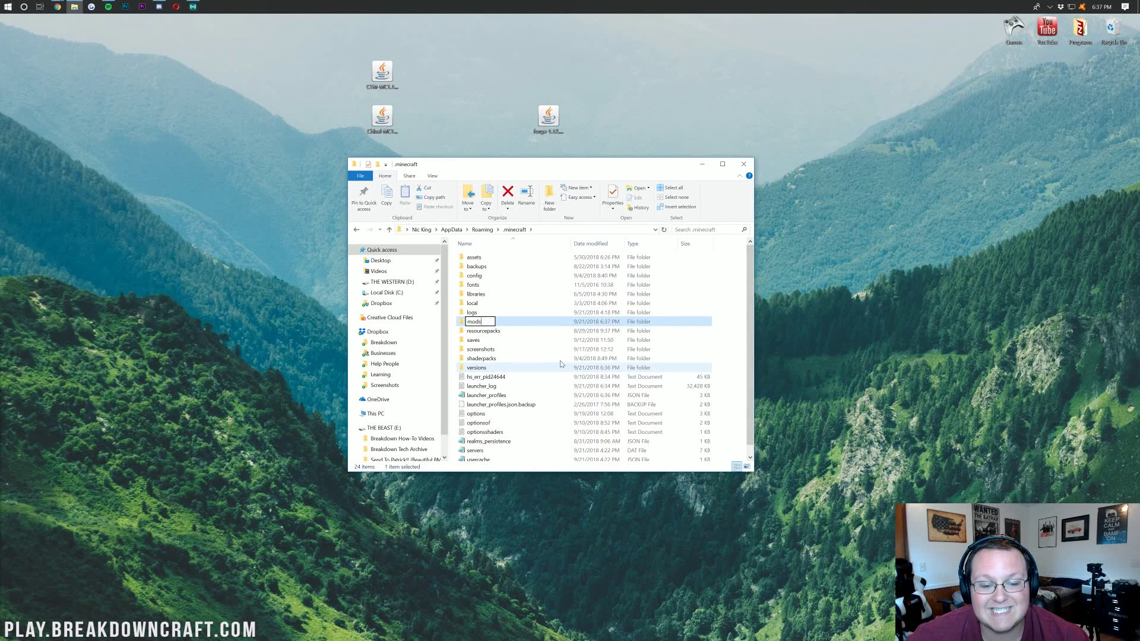
click(505, 324)
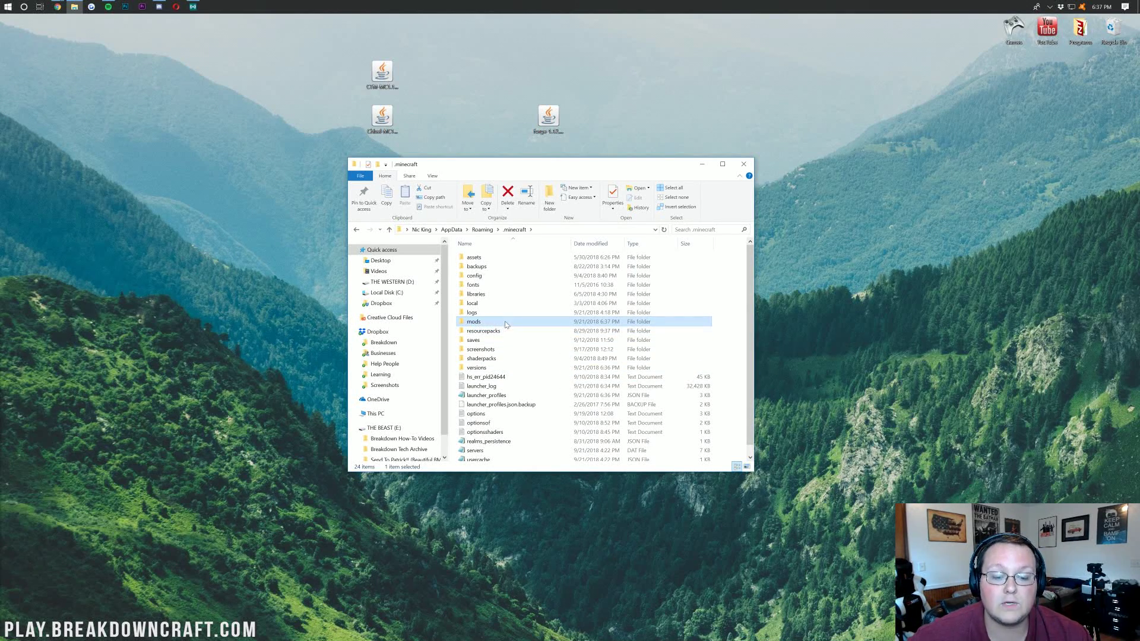
double_click(473, 322)
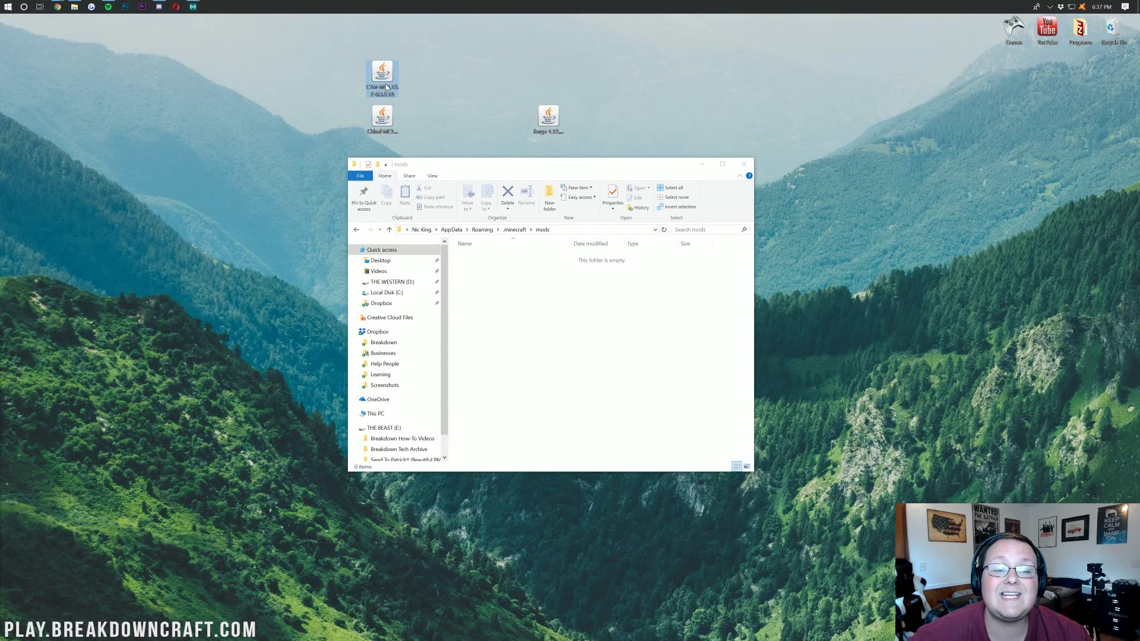
Step: Move the two jar files from the desktop into the mods folder
drag(413, 51, 383, 137)
drag(383, 119, 537, 338)
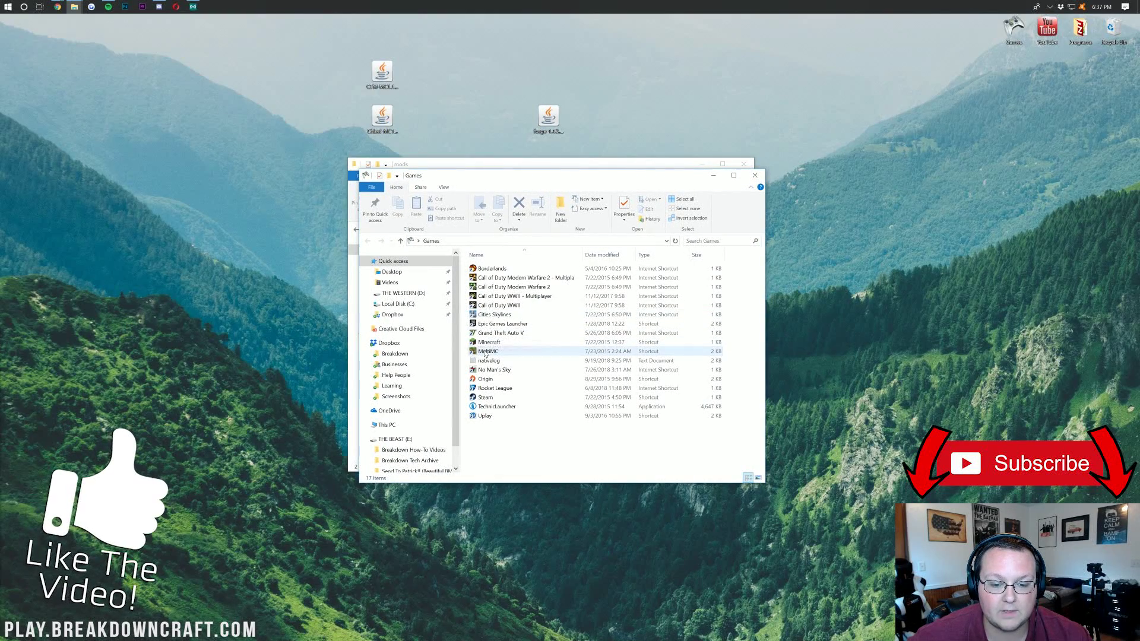
click(486, 343)
Step: Start the Minecraft Launcher and select the forge 1.12.2-forge1.12.2-14.23.4.2759 installation to play
double_click(487, 343)
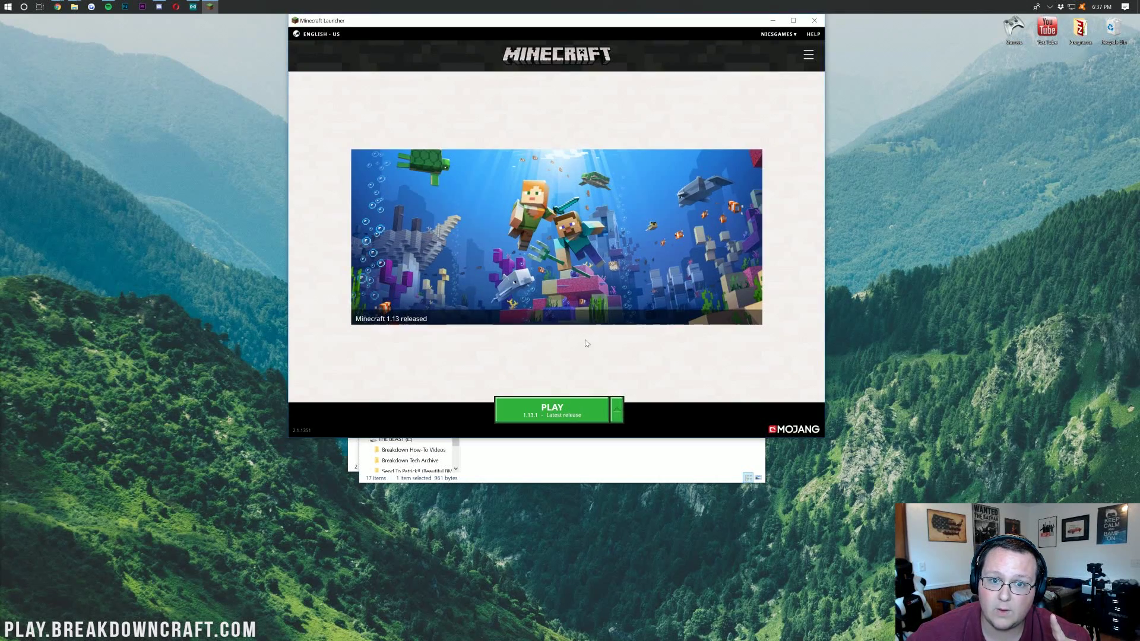
drag(514, 22, 510, 90)
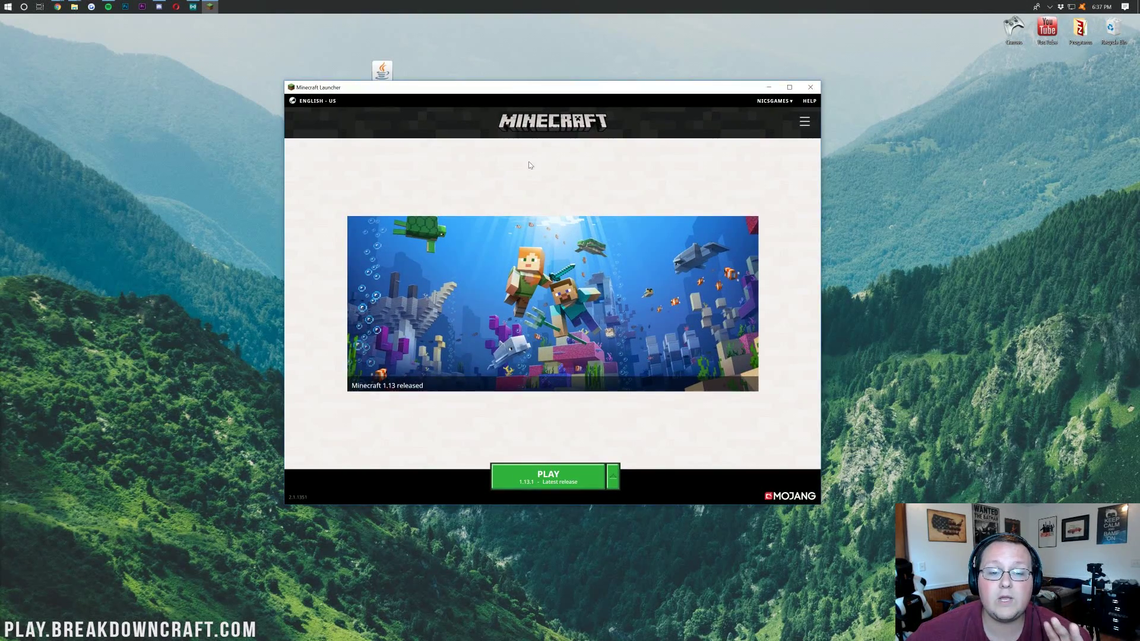
click(613, 477)
scroll(552, 428, down, 2)
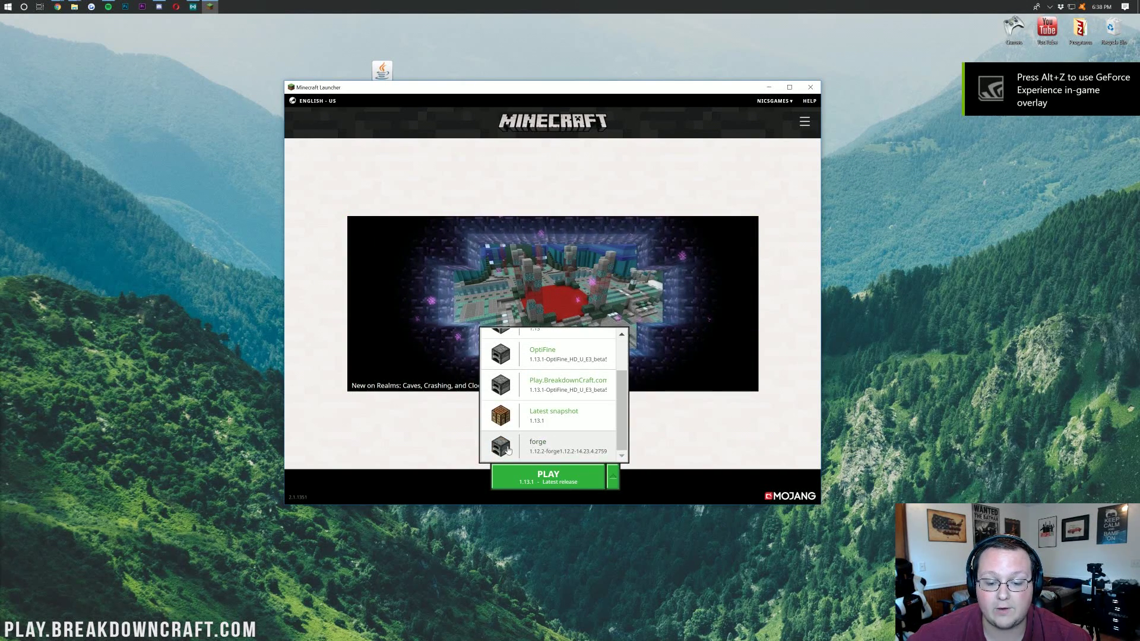
click(545, 449)
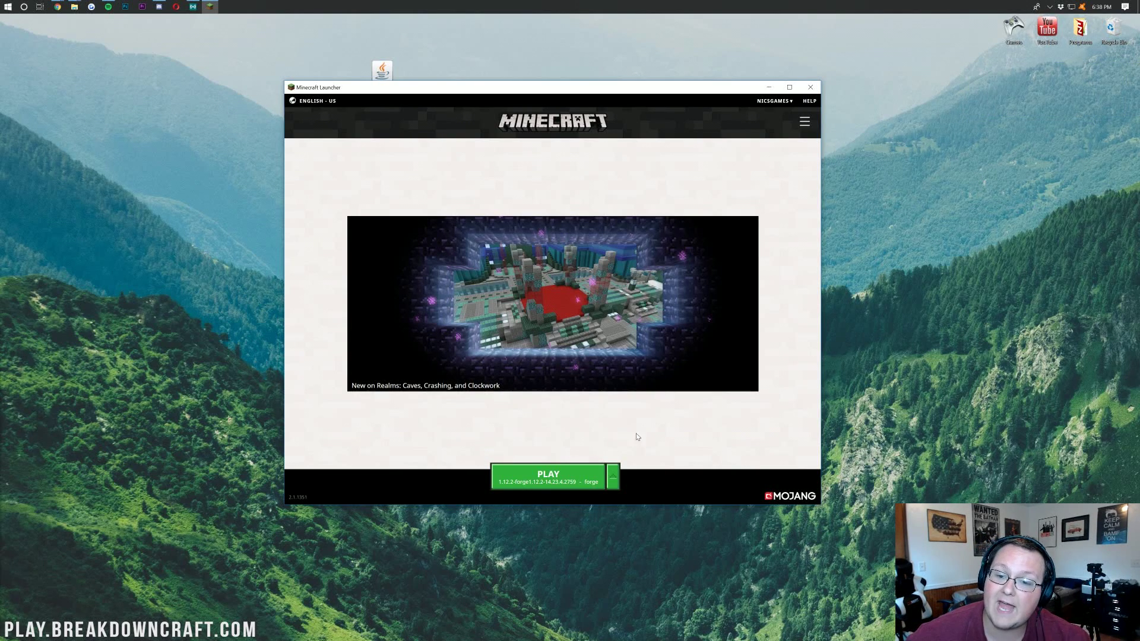
click(803, 122)
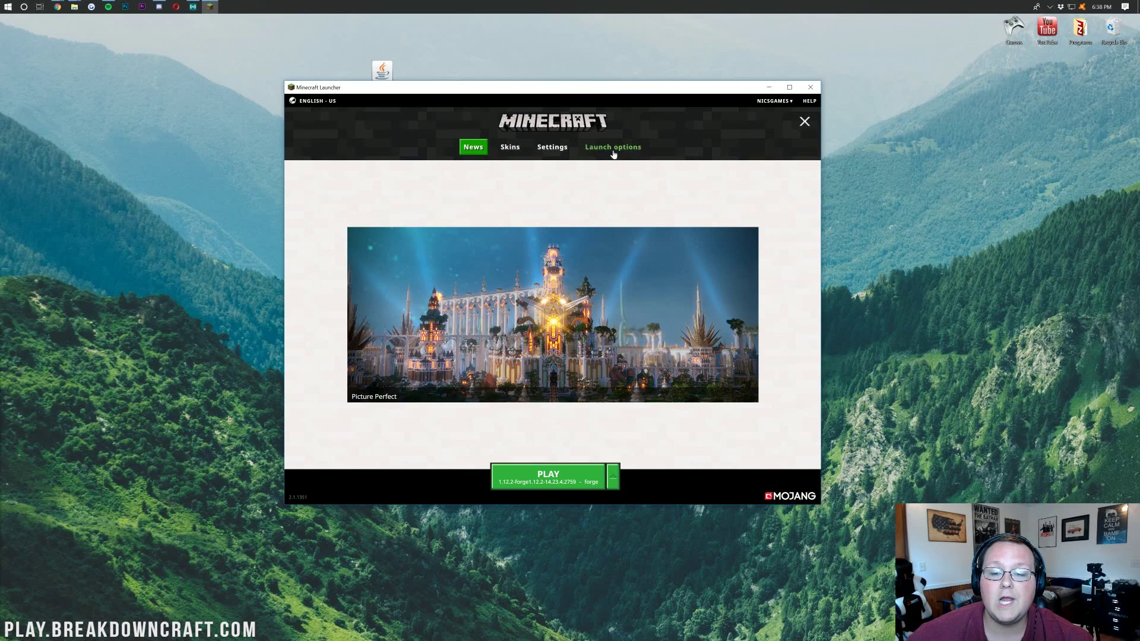
Step: Rename the forge profile to Play.BreakdownCraft.com, keeping version 1.12.2-forge1.12.2-14.23.4.2759, and save
click(612, 152)
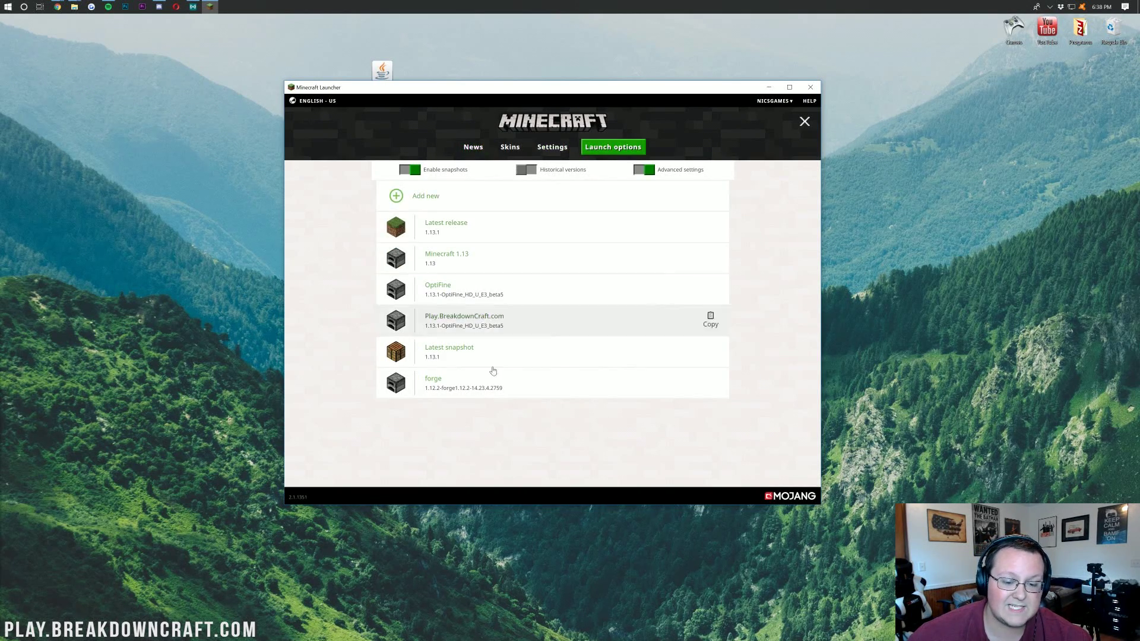
click(454, 384)
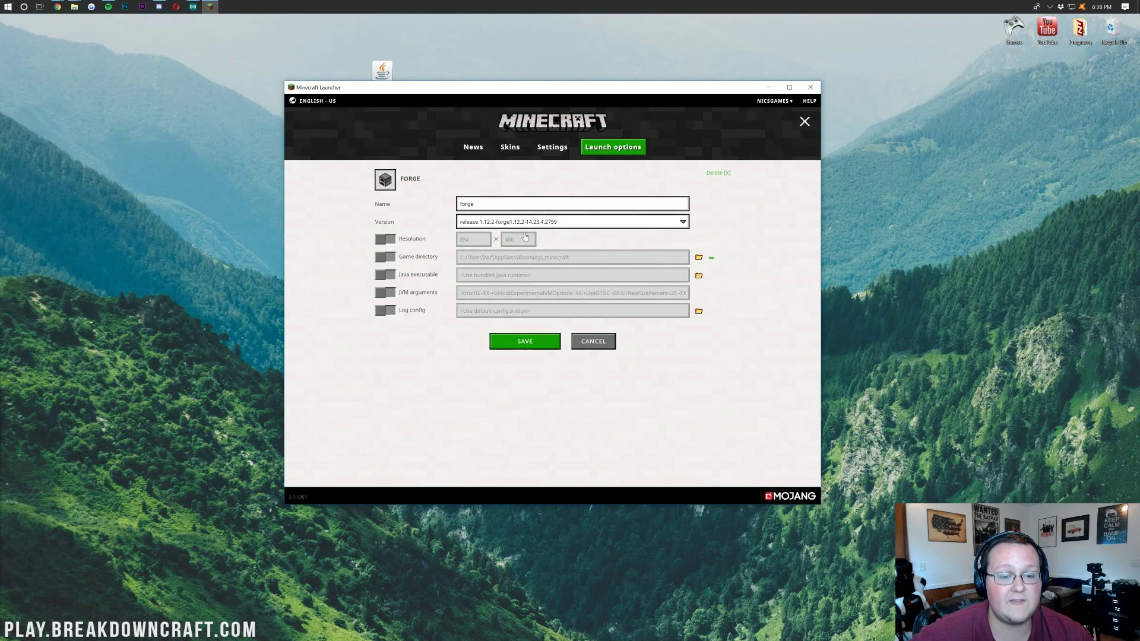
double_click(469, 204)
text(Play.Breakdown)
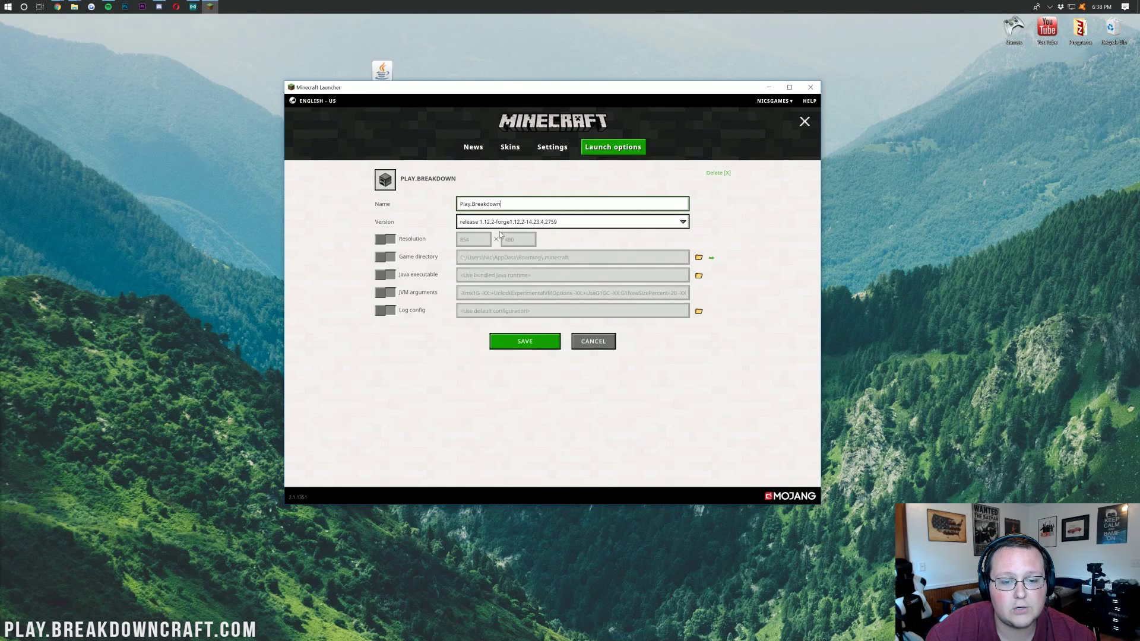
text(Craft.com)
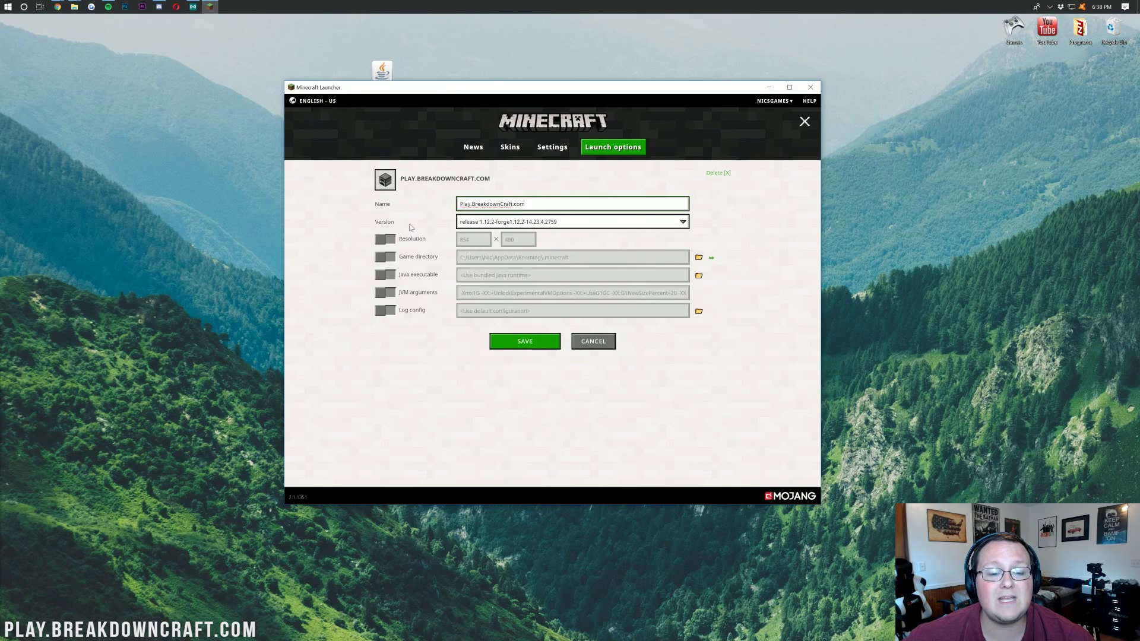
click(490, 223)
scroll(534, 285, down, 15)
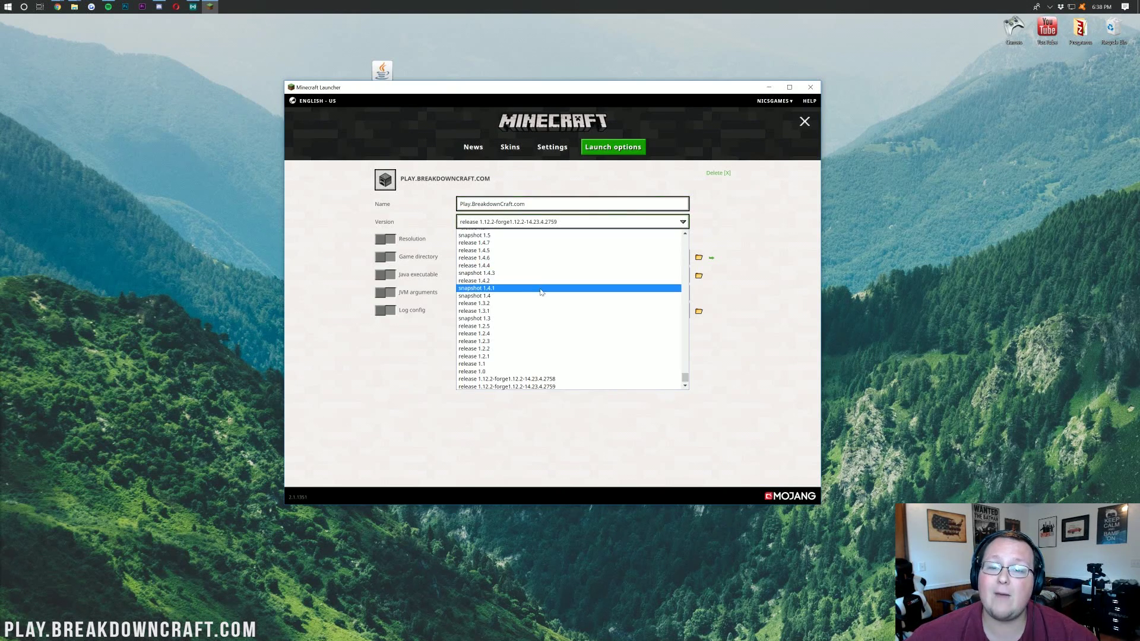
scroll(522, 308, down, 10)
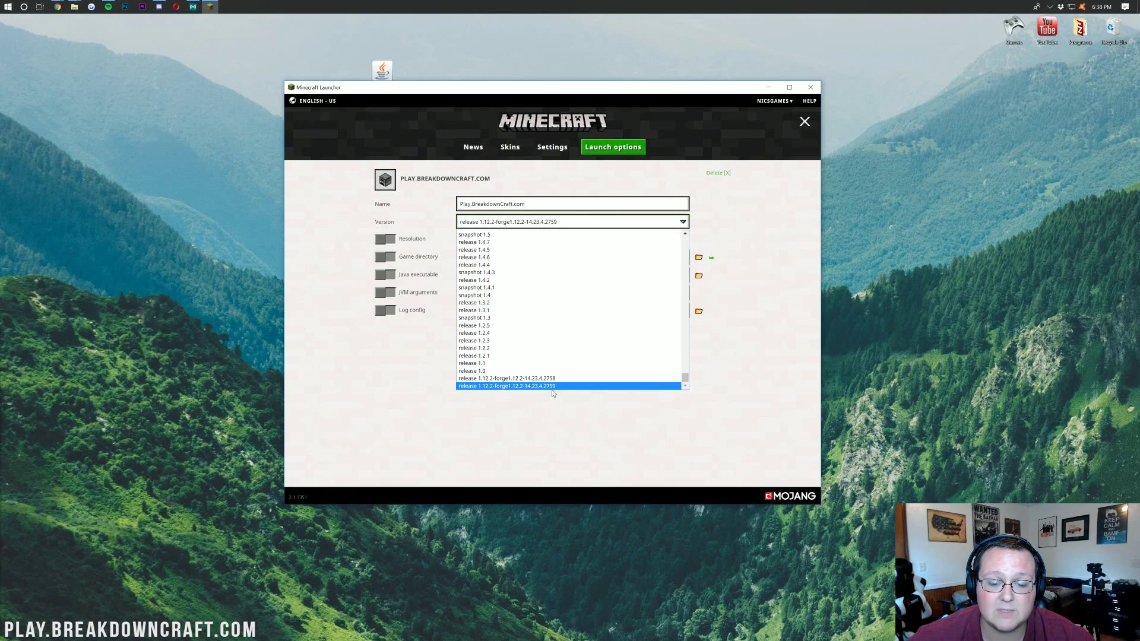
click(552, 389)
click(543, 341)
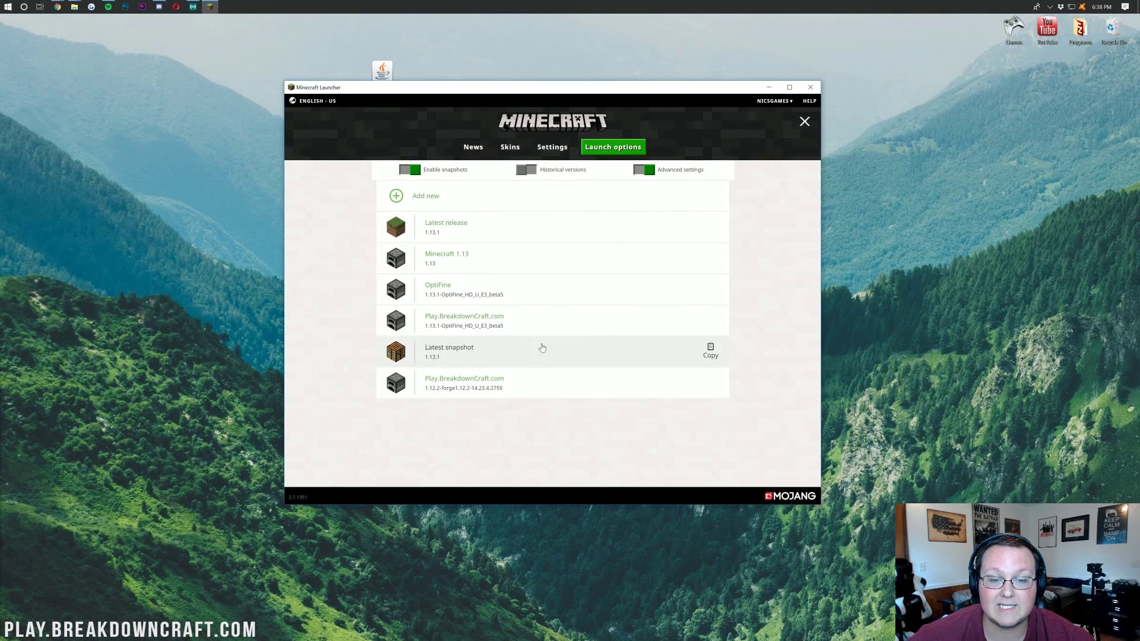
Step: Launch Minecraft with the Play.BreakdownCraft.com forge installation
click(475, 151)
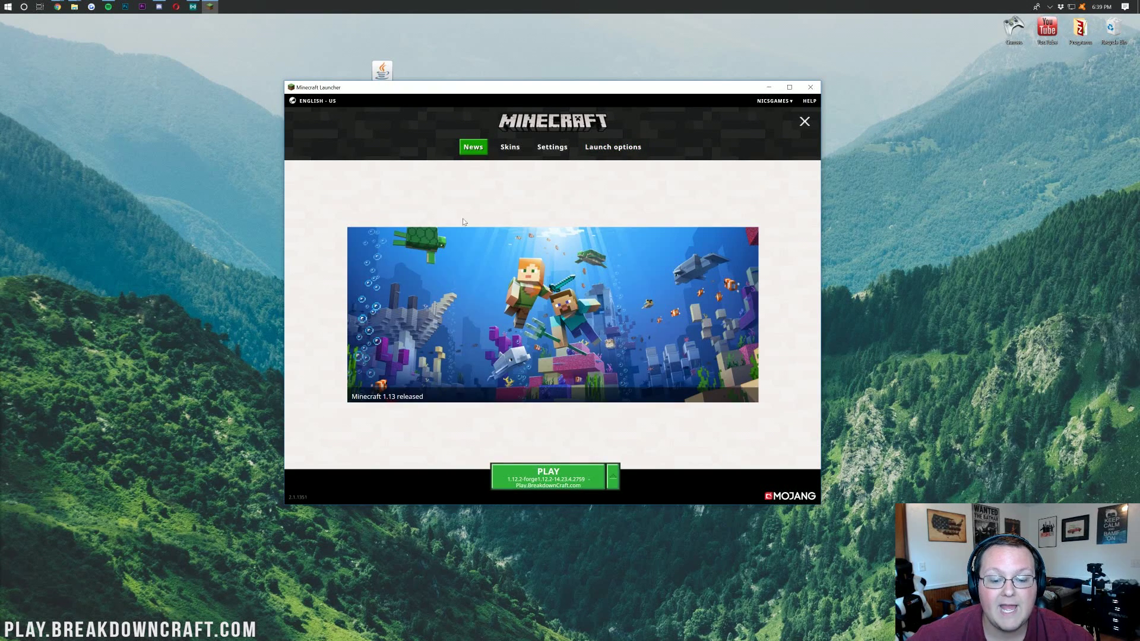
click(613, 477)
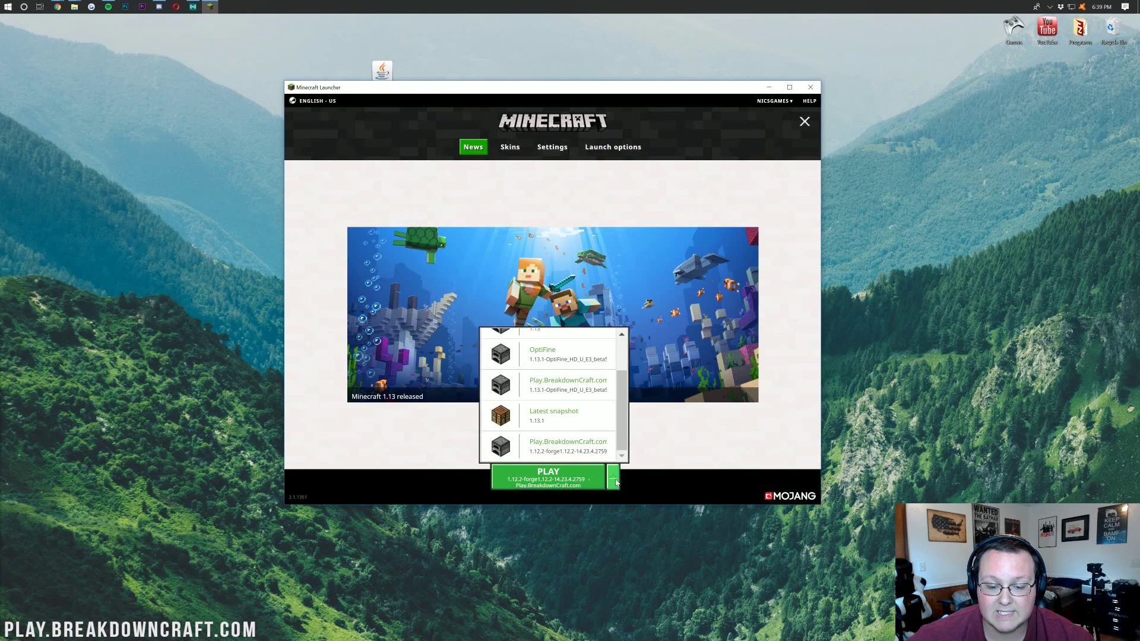
click(545, 458)
click(525, 487)
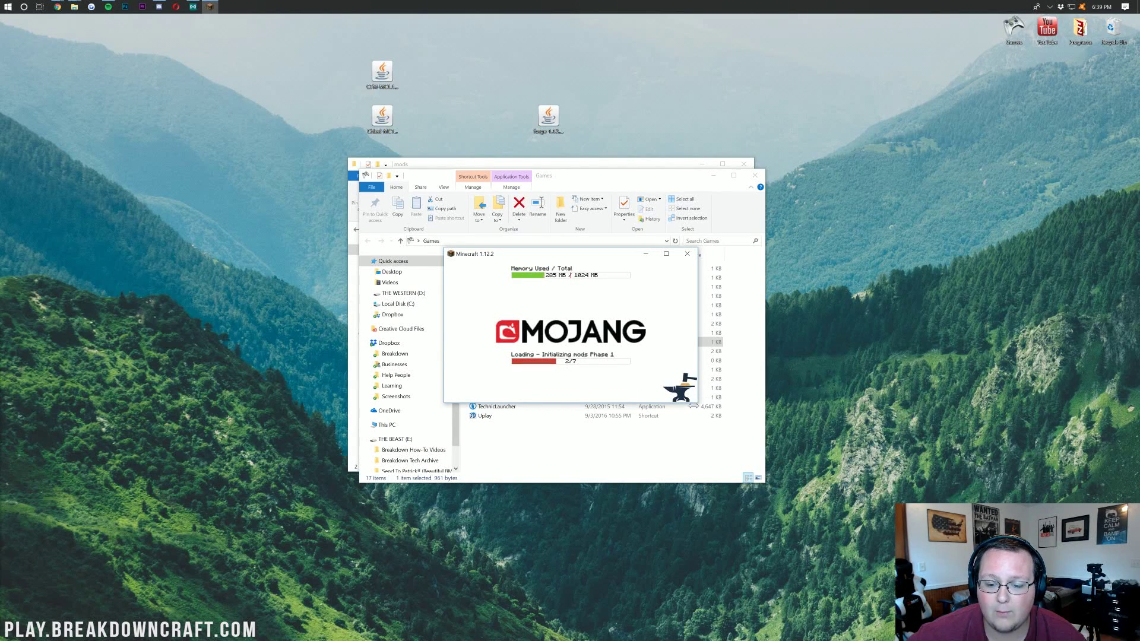
Step: Enlarge the Minecraft window and move it up-left while the Forge title screen loads
drag(694, 404, 1073, 624)
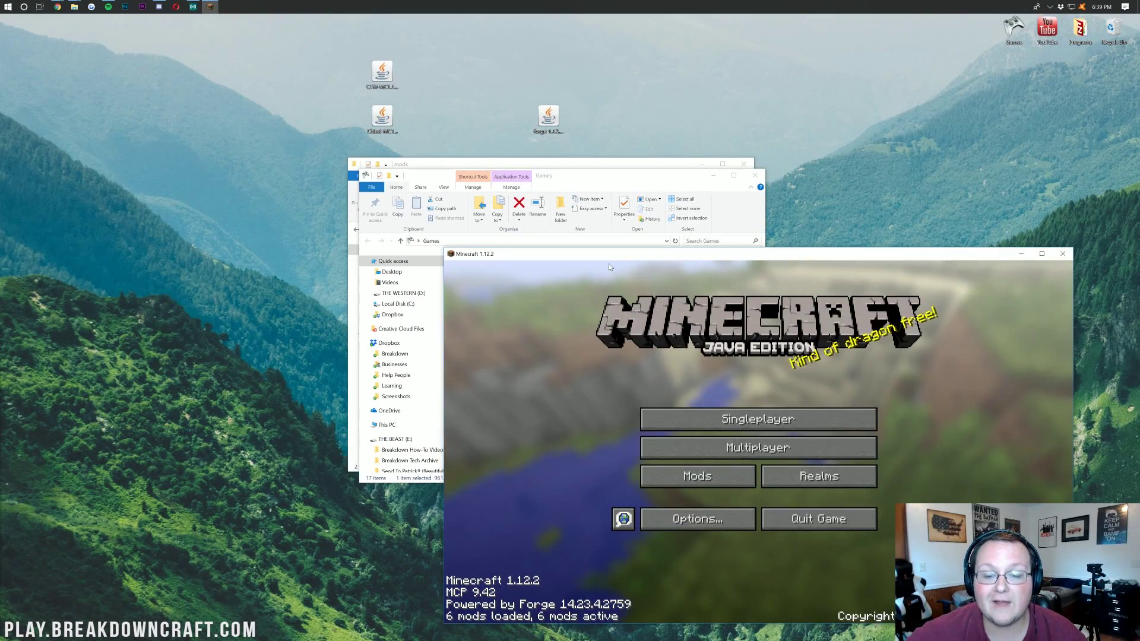
drag(609, 259, 376, 134)
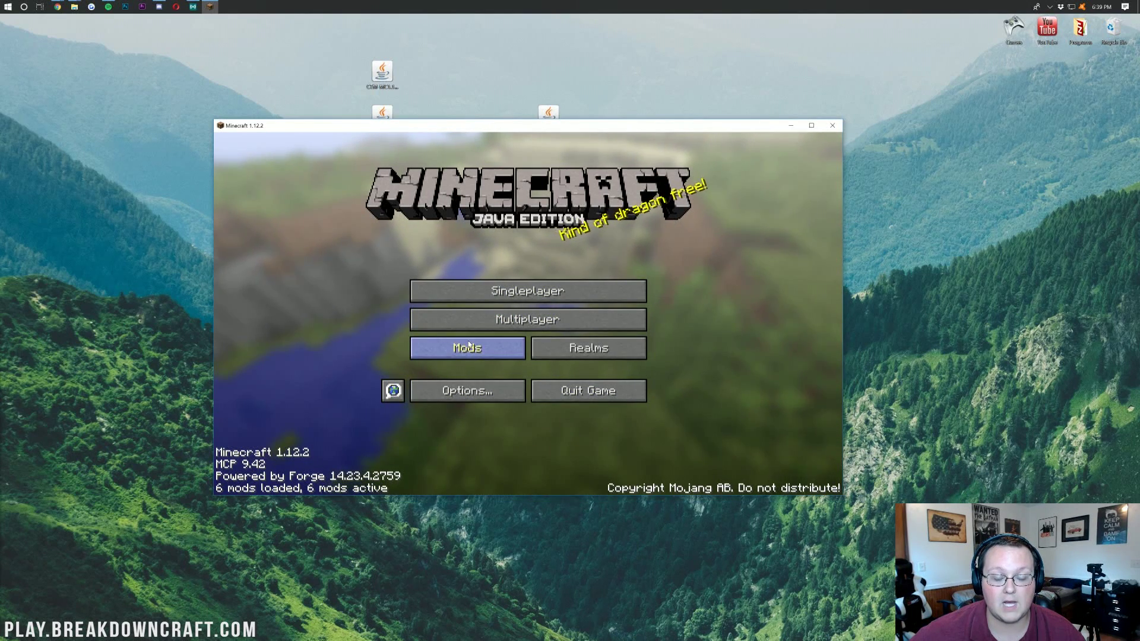
Step: Confirm CTM 0.3.2.18 and Chisel 0.2.1.35 in the mod list, then open Singleplayer
click(442, 349)
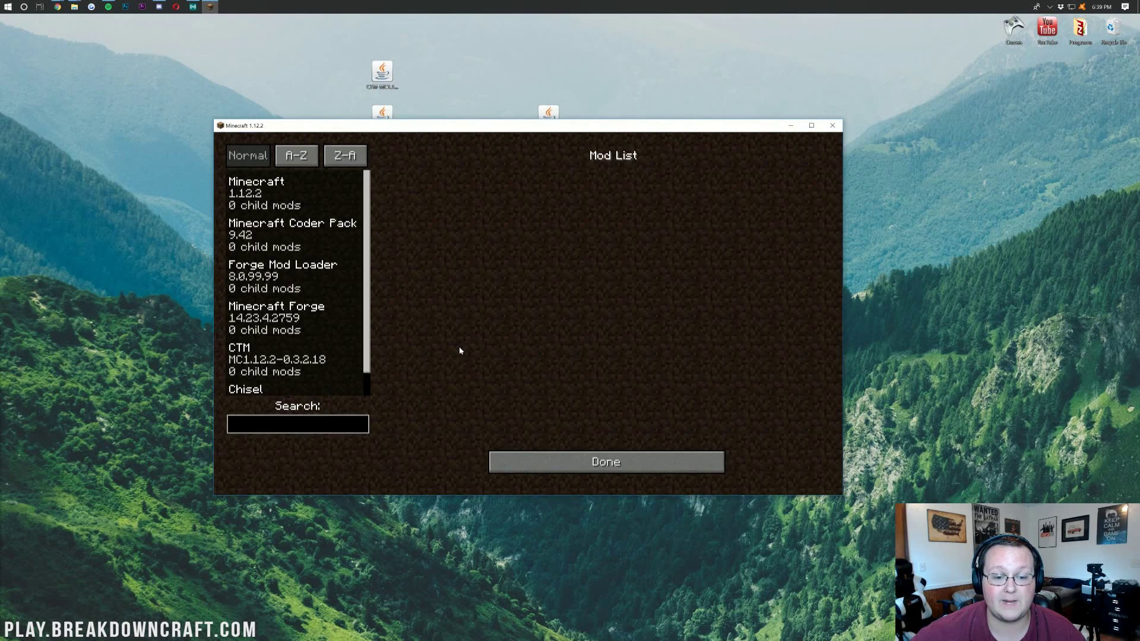
scroll(299, 279, down, 1)
click(291, 339)
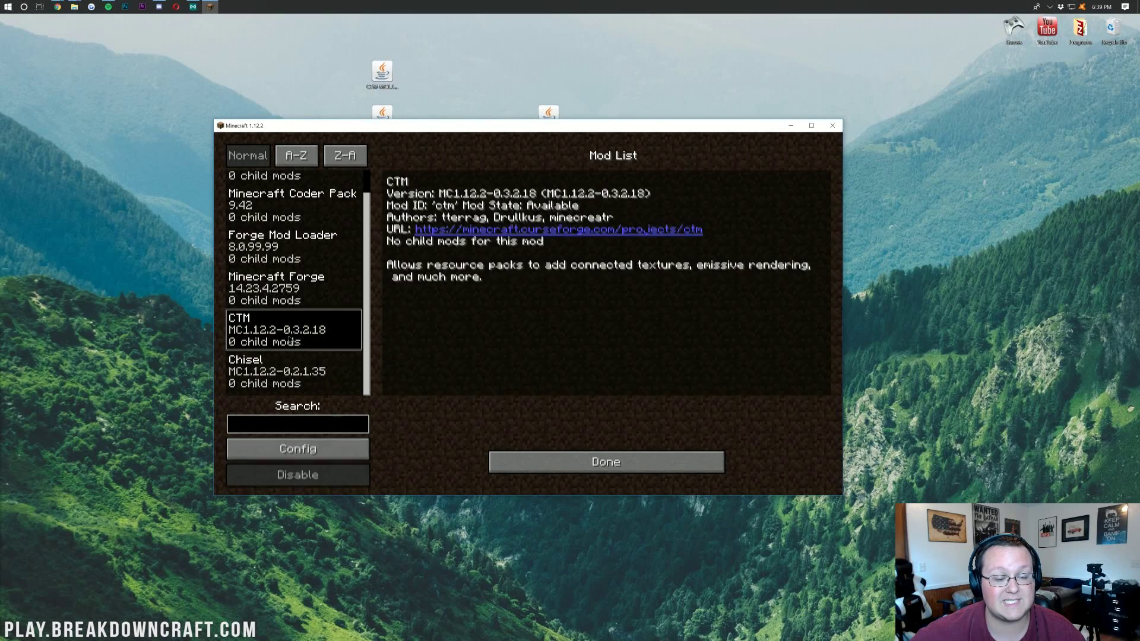
click(285, 374)
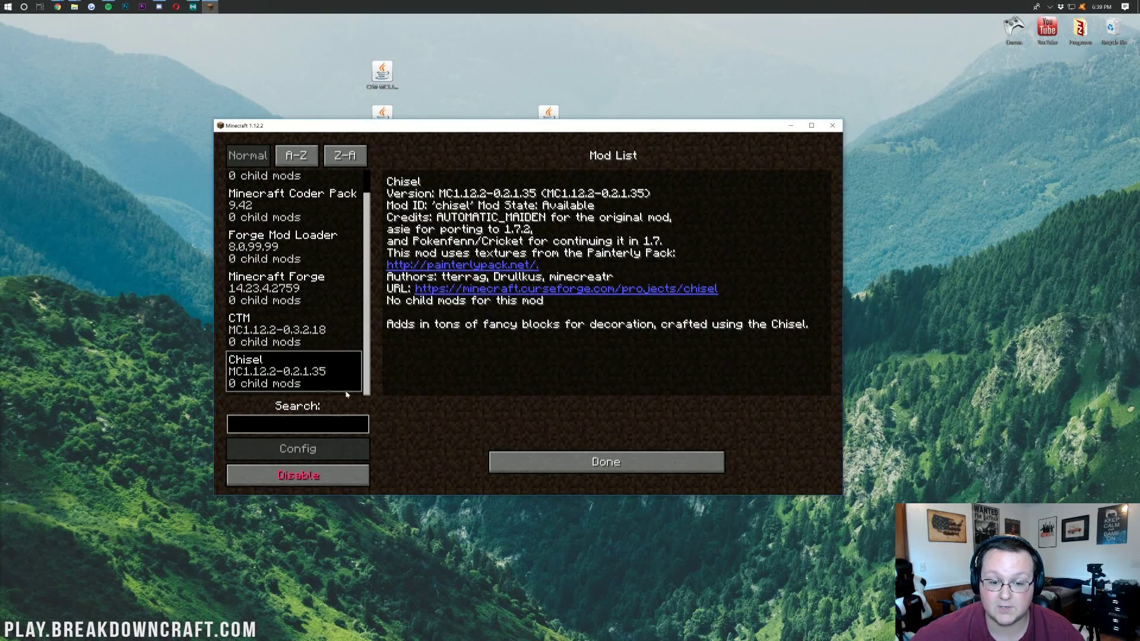
click(600, 465)
click(530, 290)
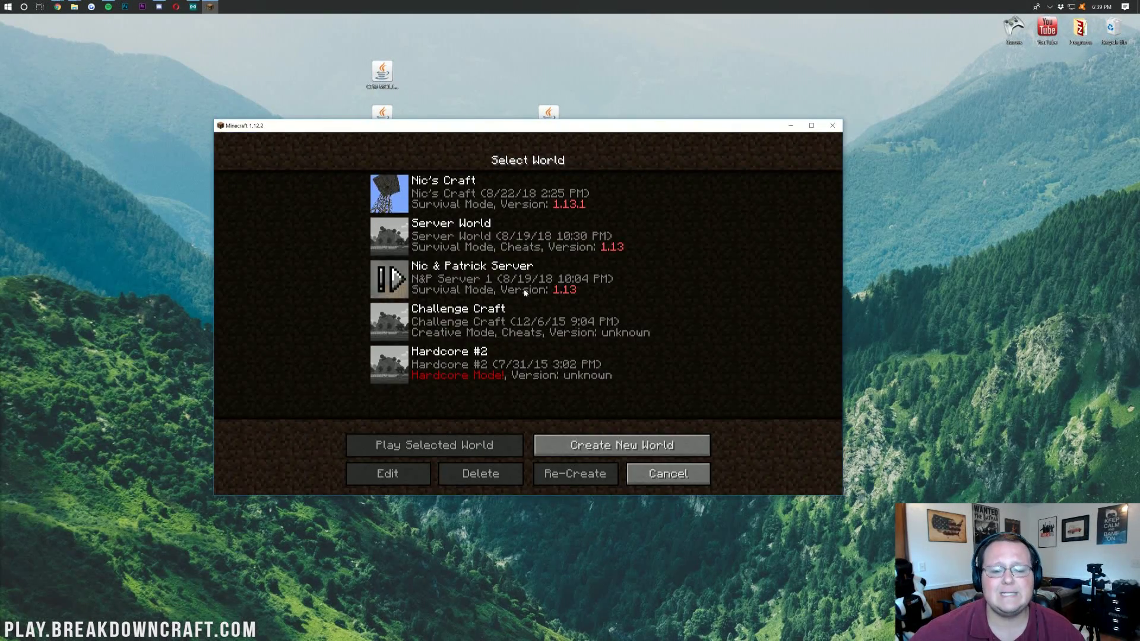
Step: Create and load a new Creative-mode world named New World
click(545, 441)
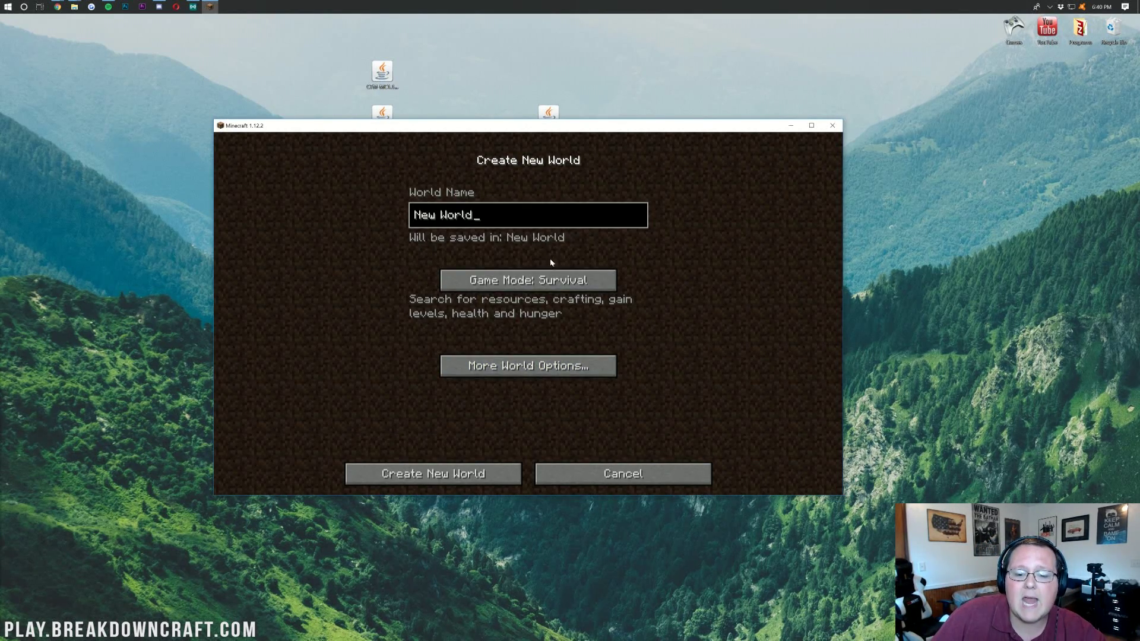
click(549, 280)
click(549, 280)
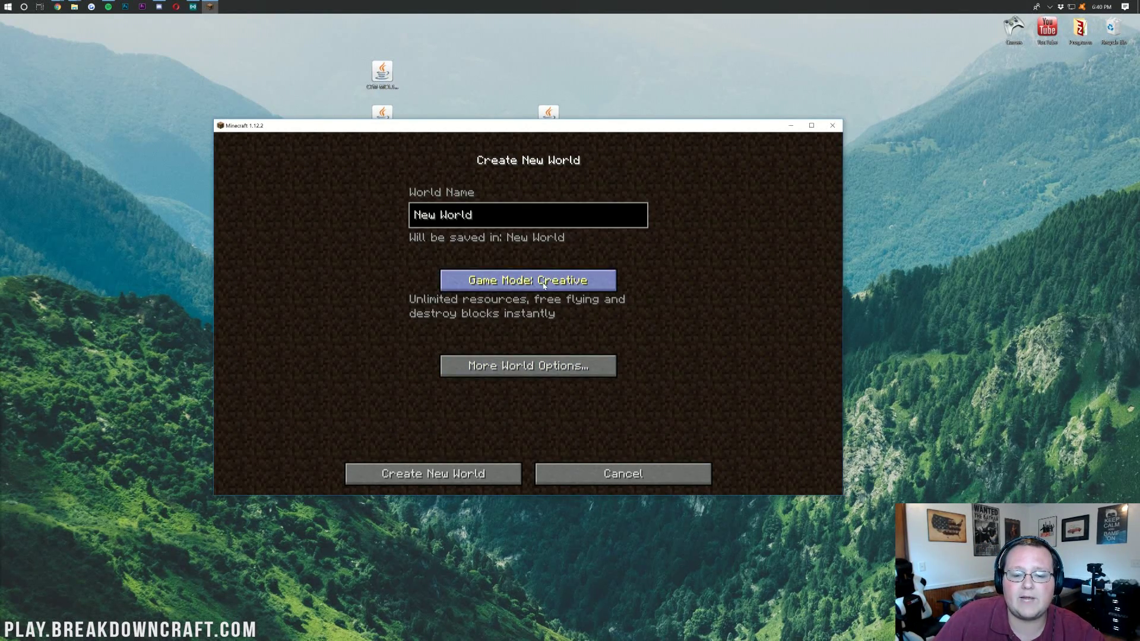
click(484, 481)
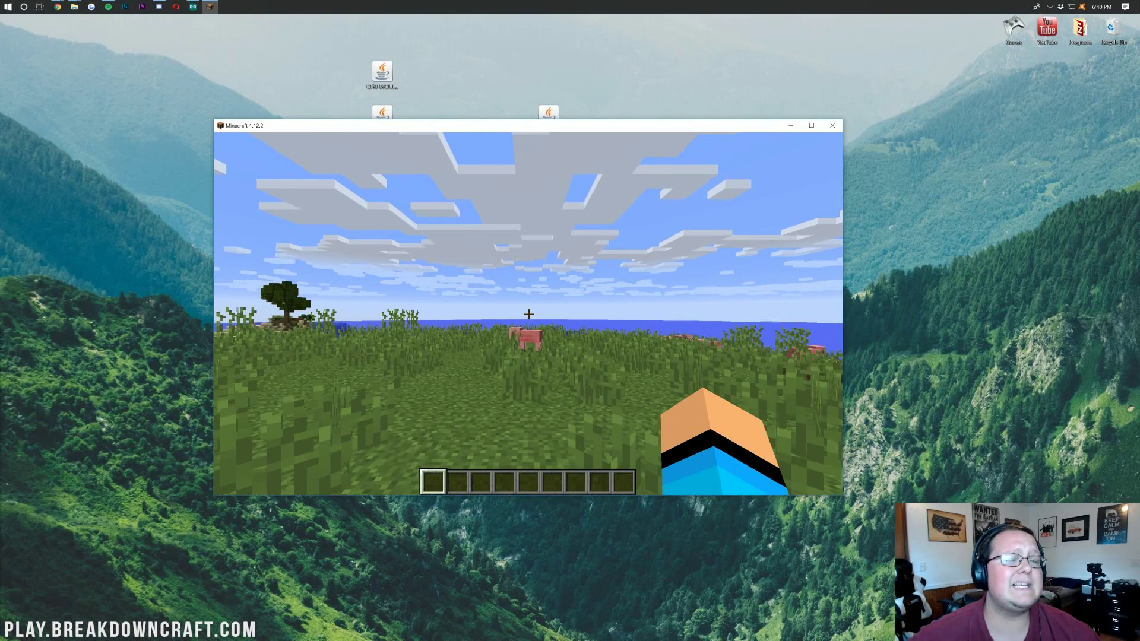
Step: Open the Chisel creative tab and scroll through its blocks to the bookshelf variants
key(e)
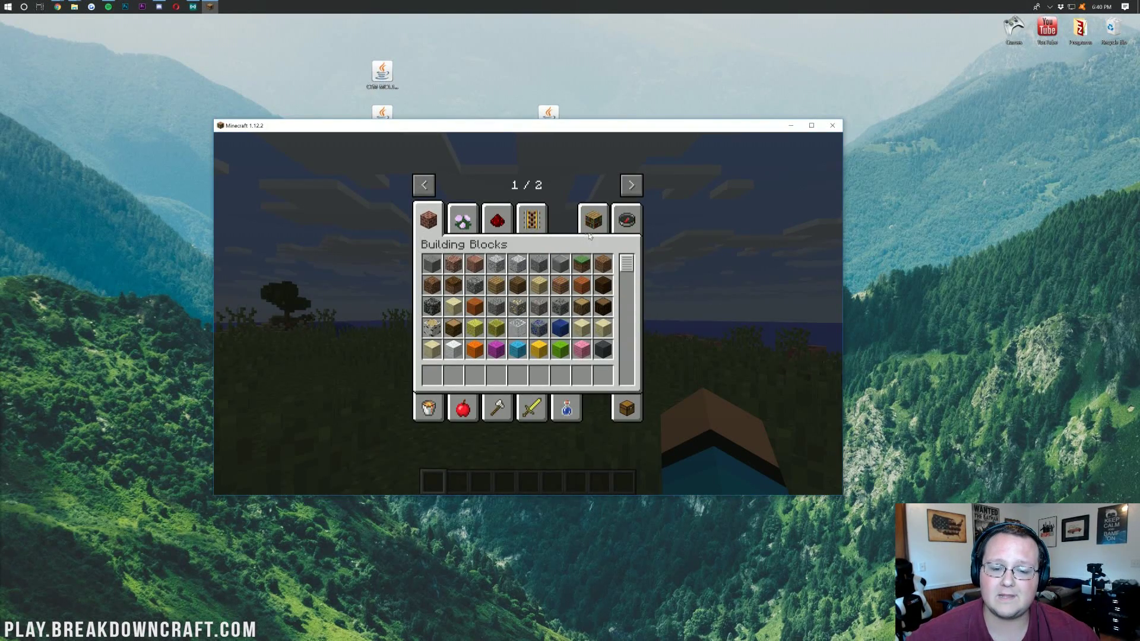
click(641, 186)
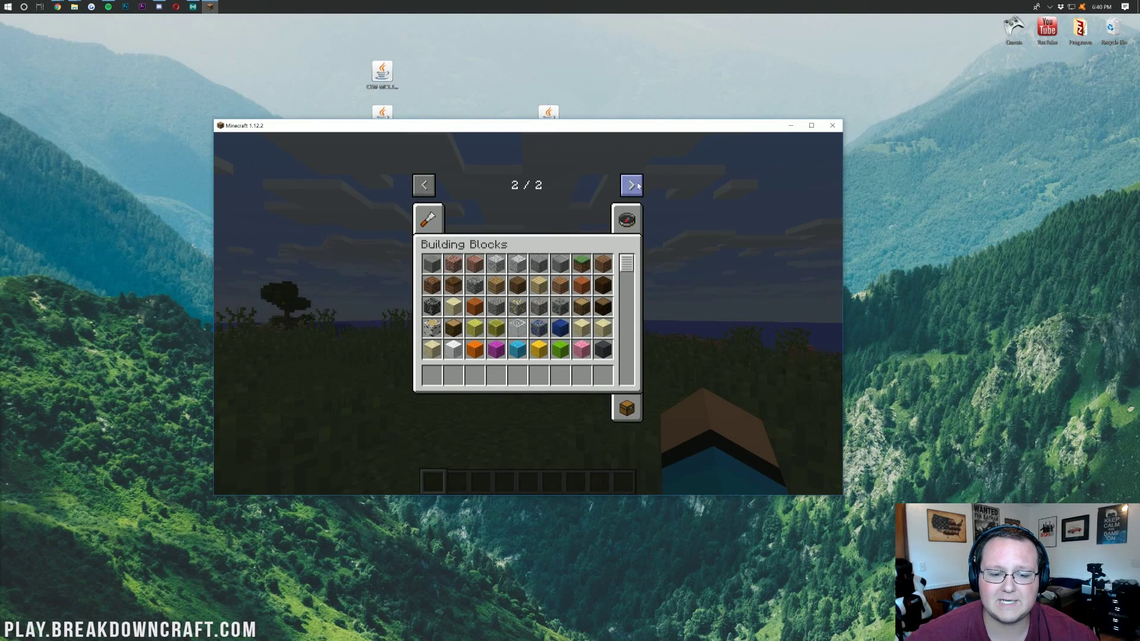
click(426, 221)
scroll(564, 285, down, 5)
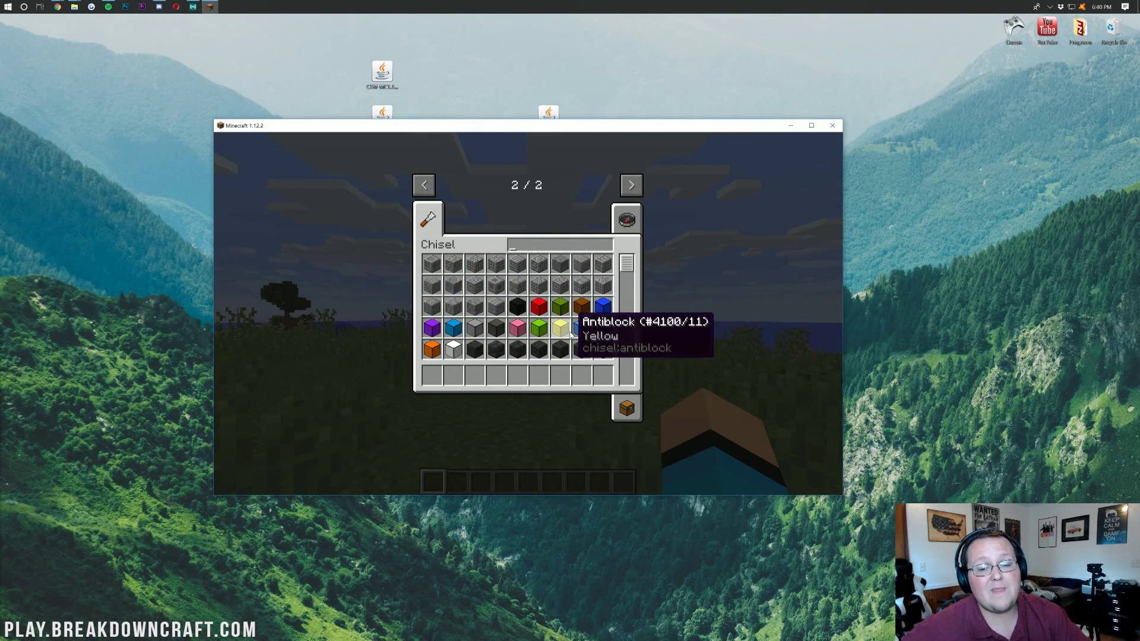
scroll(570, 287, down, 10)
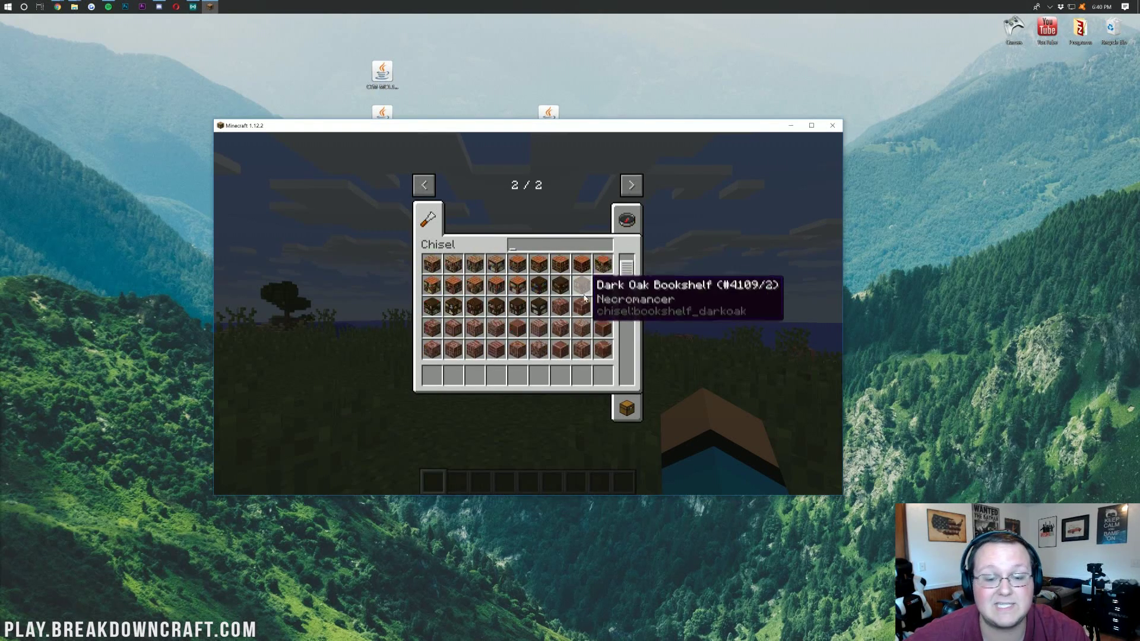
scroll(588, 288, down, 12)
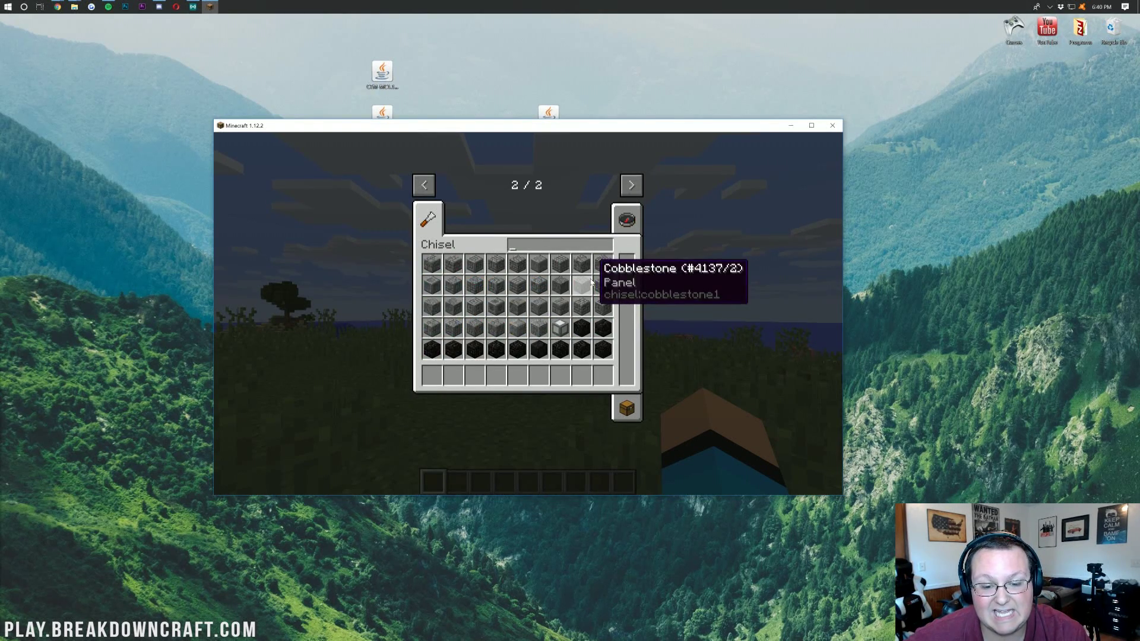
scroll(592, 285, down, 12)
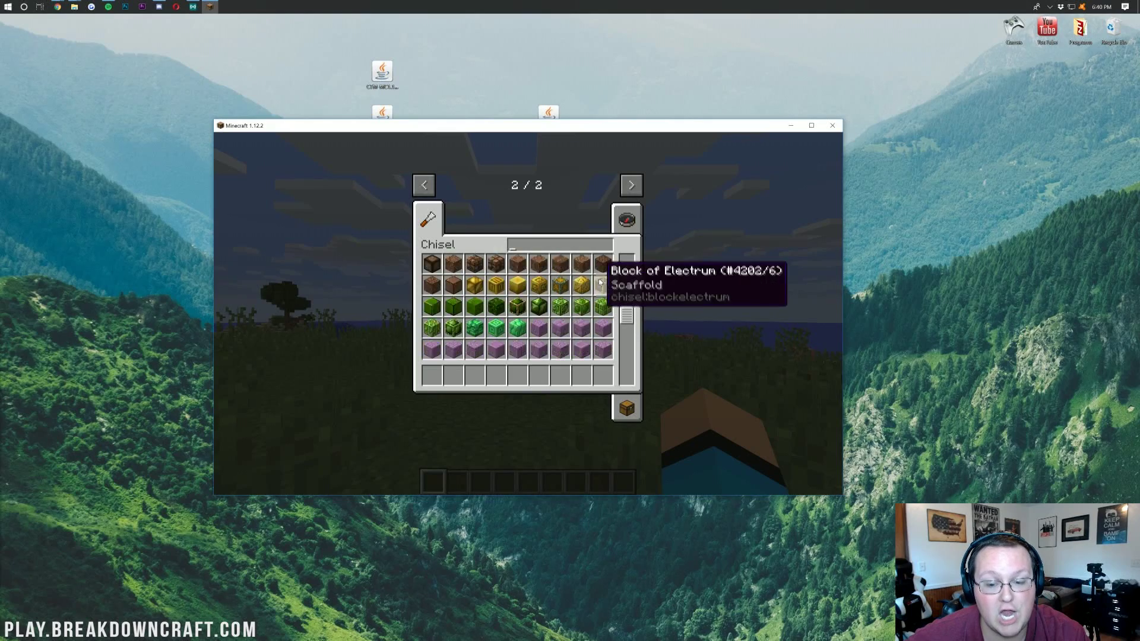
scroll(592, 291, down, 6)
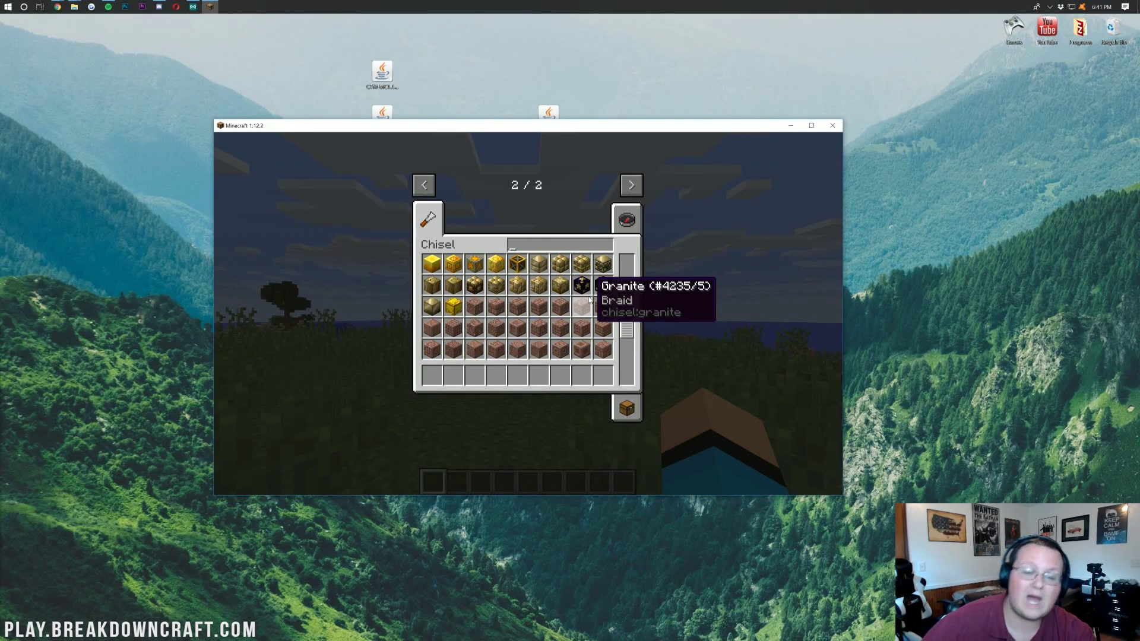
scroll(588, 299, down, 9)
scroll(587, 297, down, 10)
scroll(582, 298, down, 5)
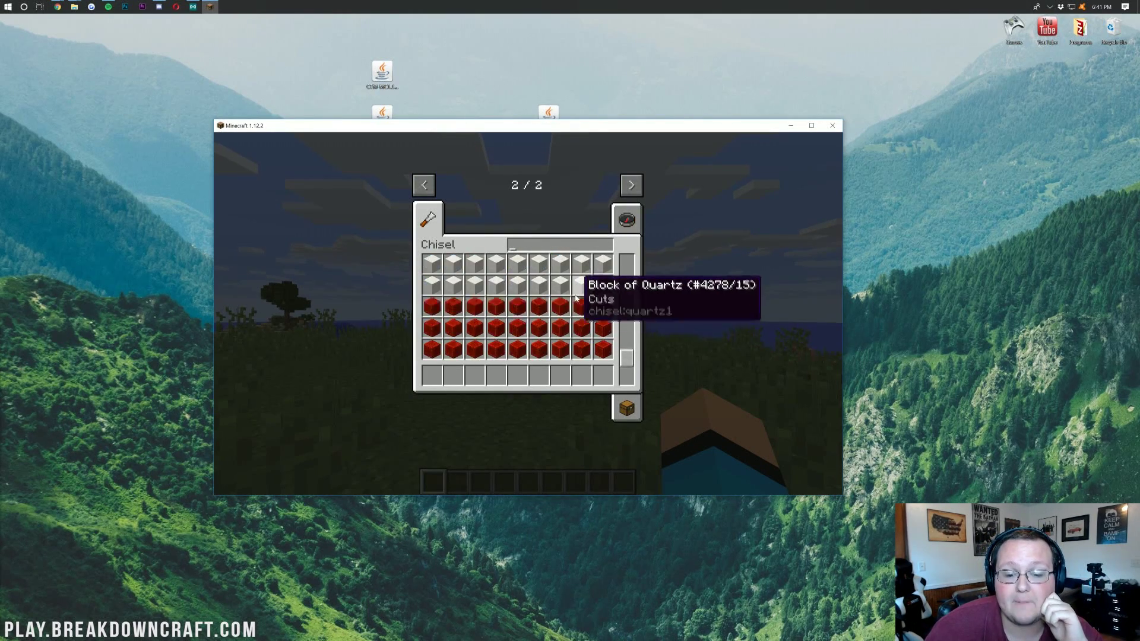
scroll(575, 298, down, 6)
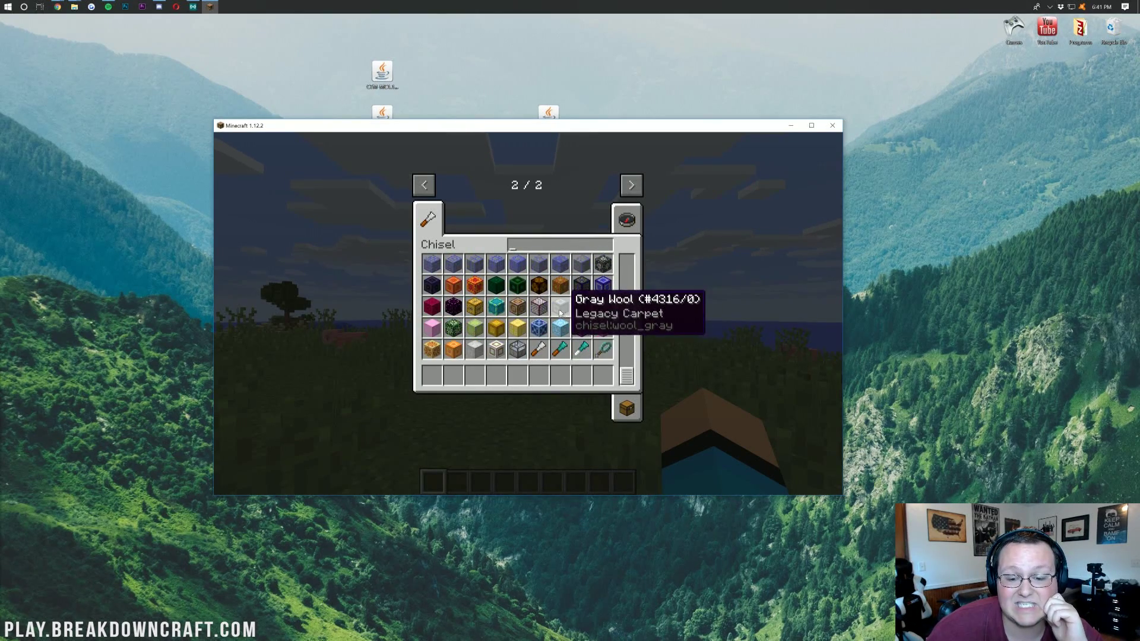
scroll(542, 276, up, 5)
scroll(539, 276, up, 4)
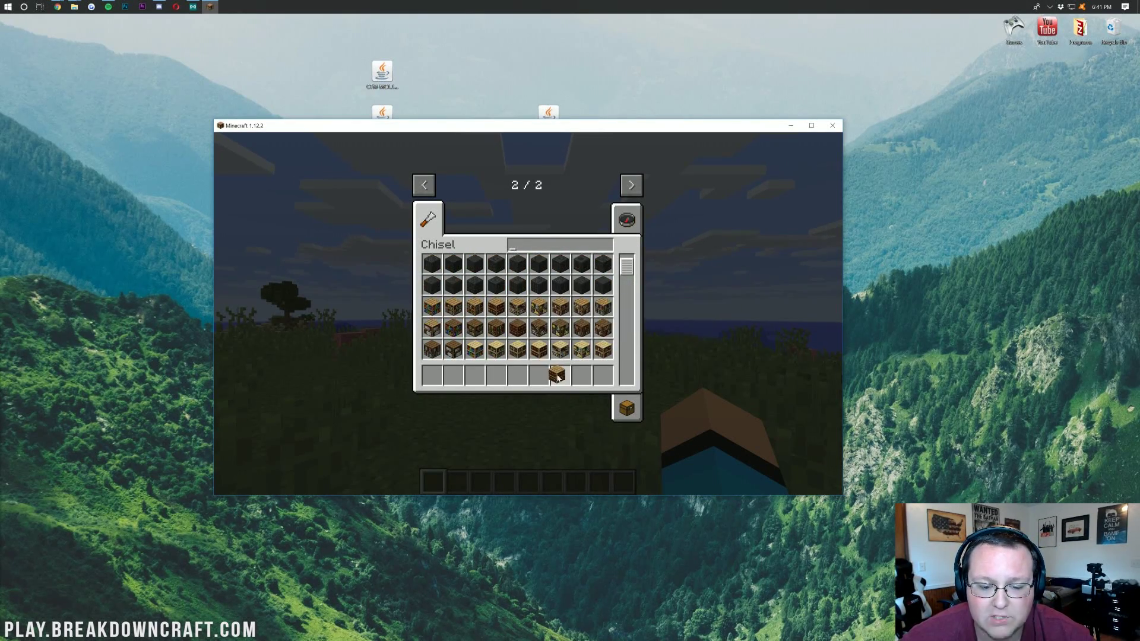
Step: Place two oak bookshelves side by side on the grass from the hotbar
key(e)
scroll(528, 314, down, 3)
right_click(528, 314)
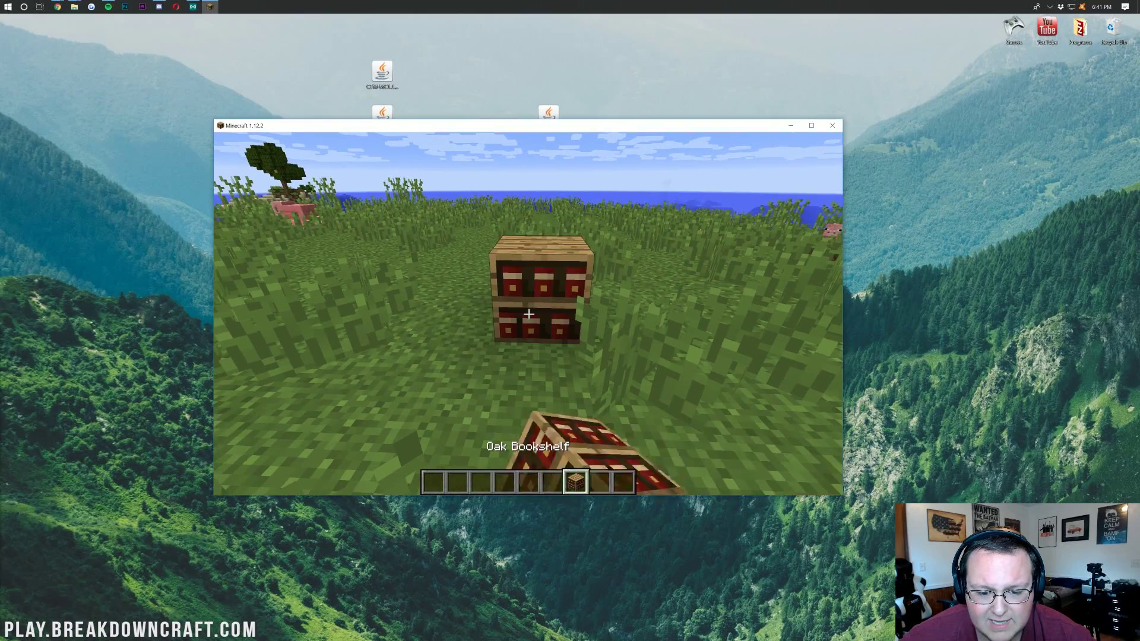
right_click(529, 314)
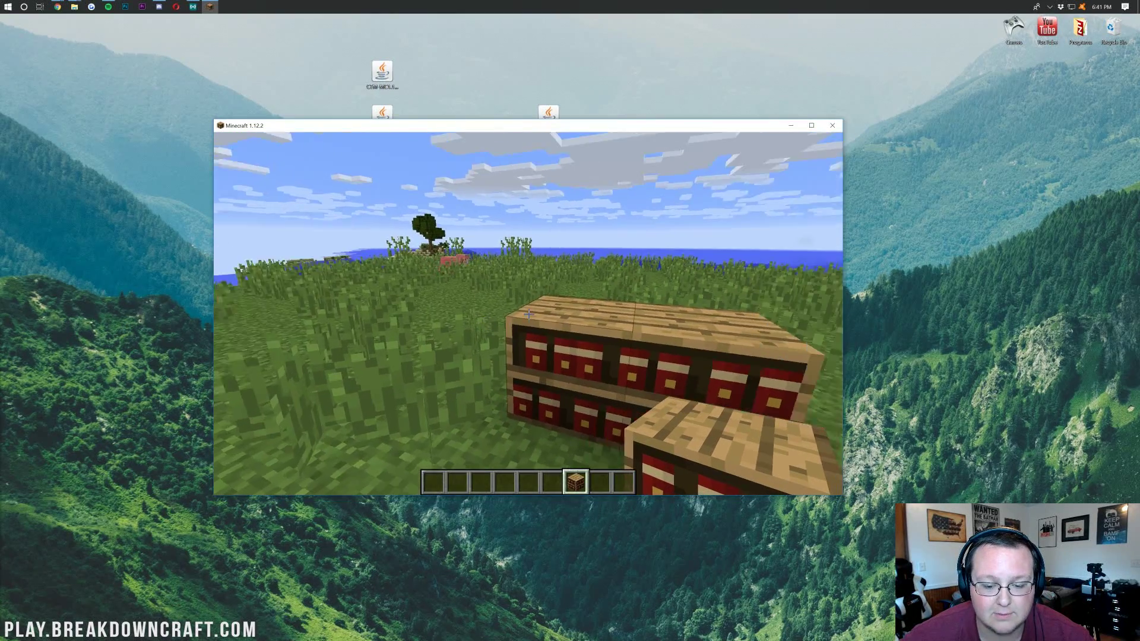
Step: Search 'chis' in the creative inventory and put the Chisel tool into the hotbar
key(e)
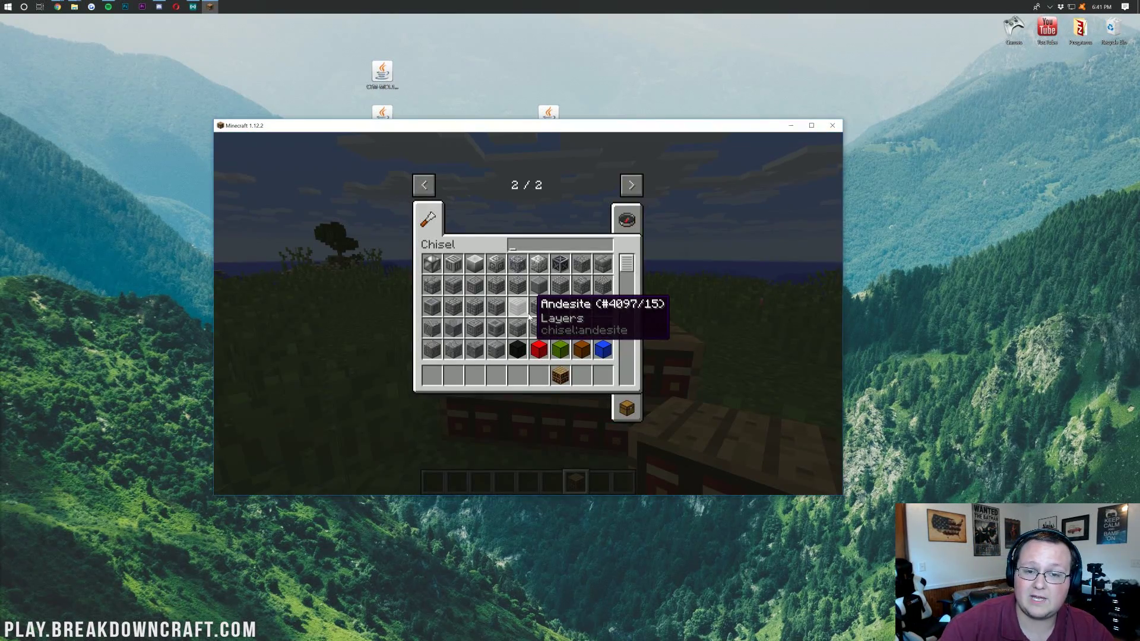
text(chis)
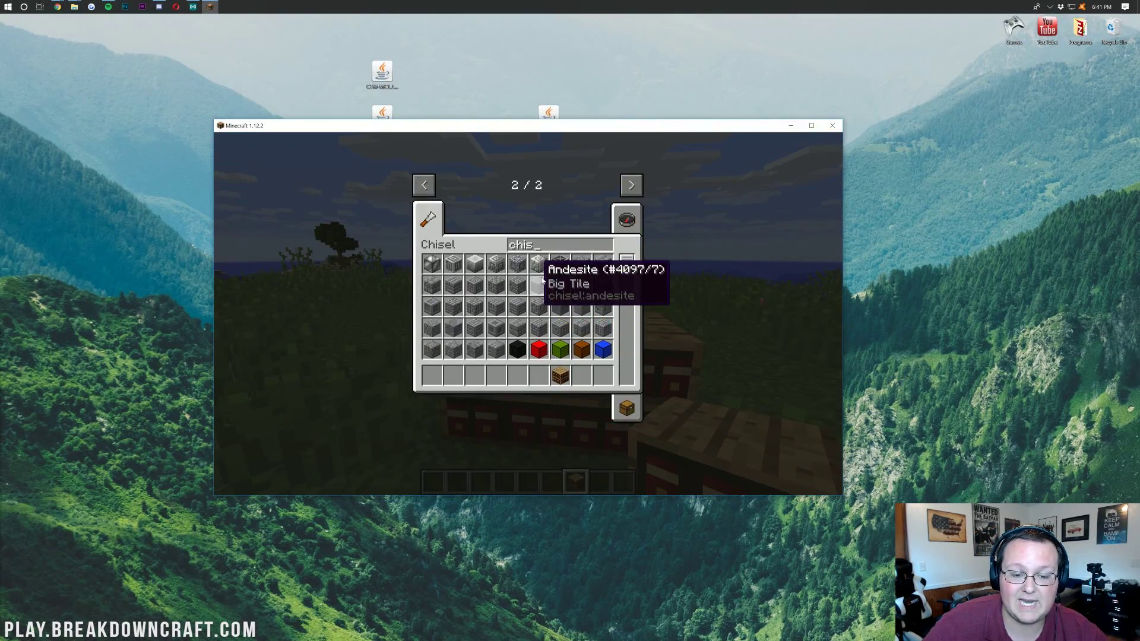
scroll(576, 289, down, 1)
scroll(576, 289, down, 20)
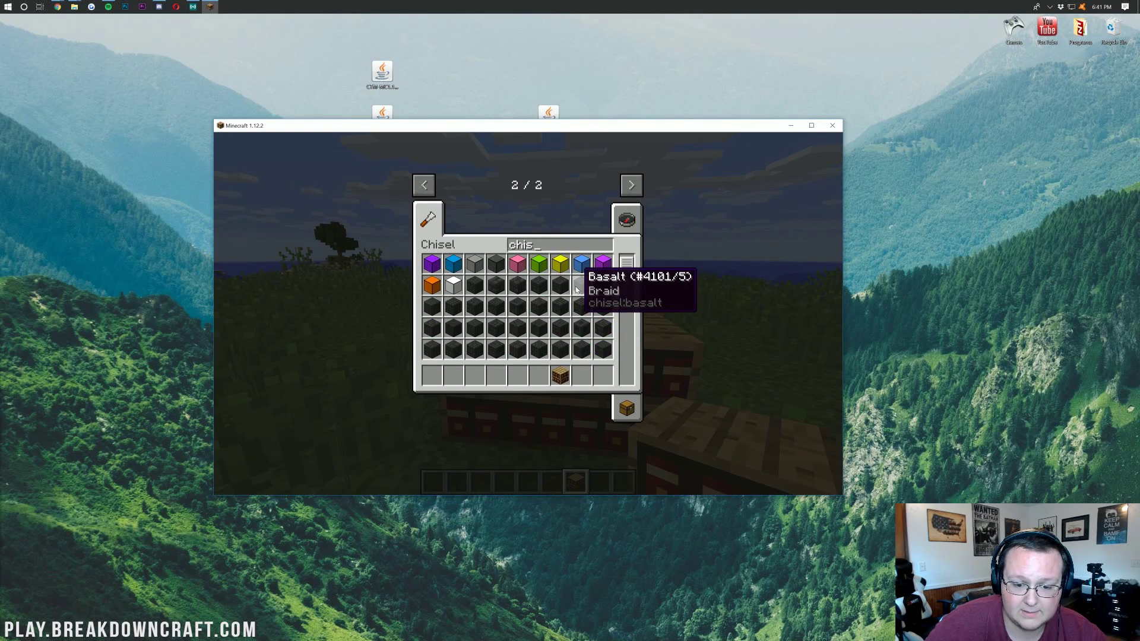
scroll(575, 289, up, 20)
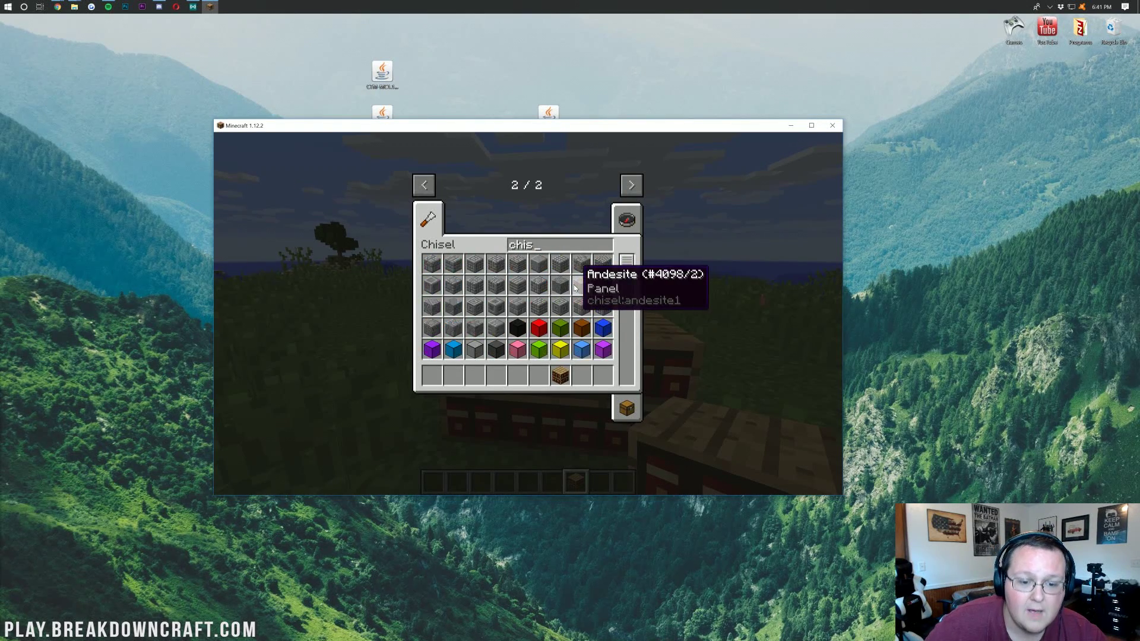
click(626, 219)
text(chis)
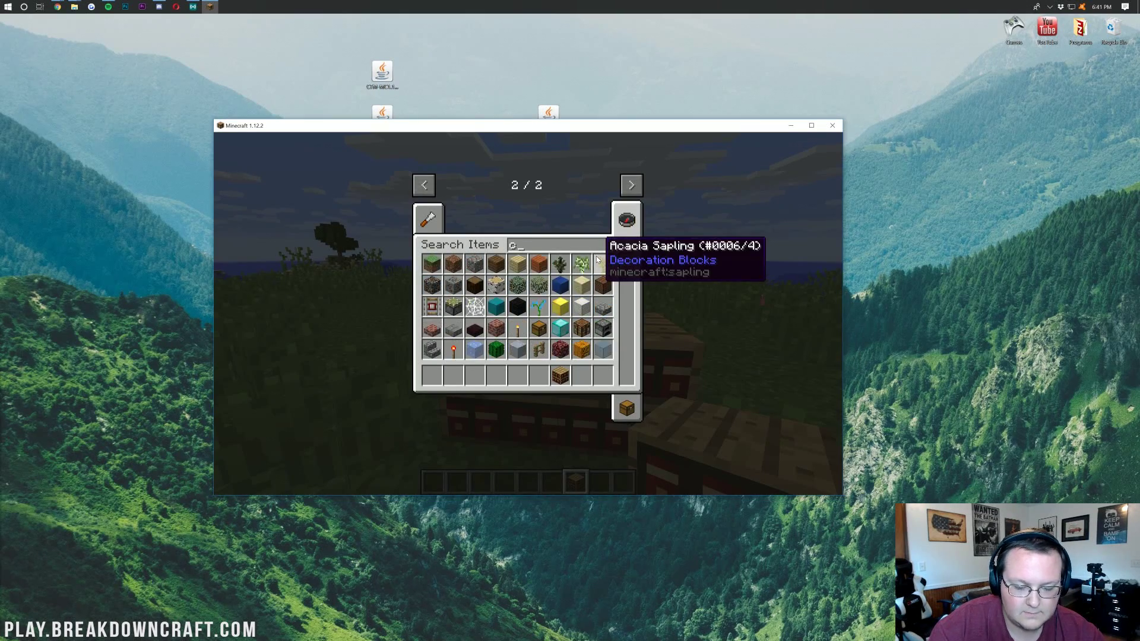
click(540, 356)
click(539, 374)
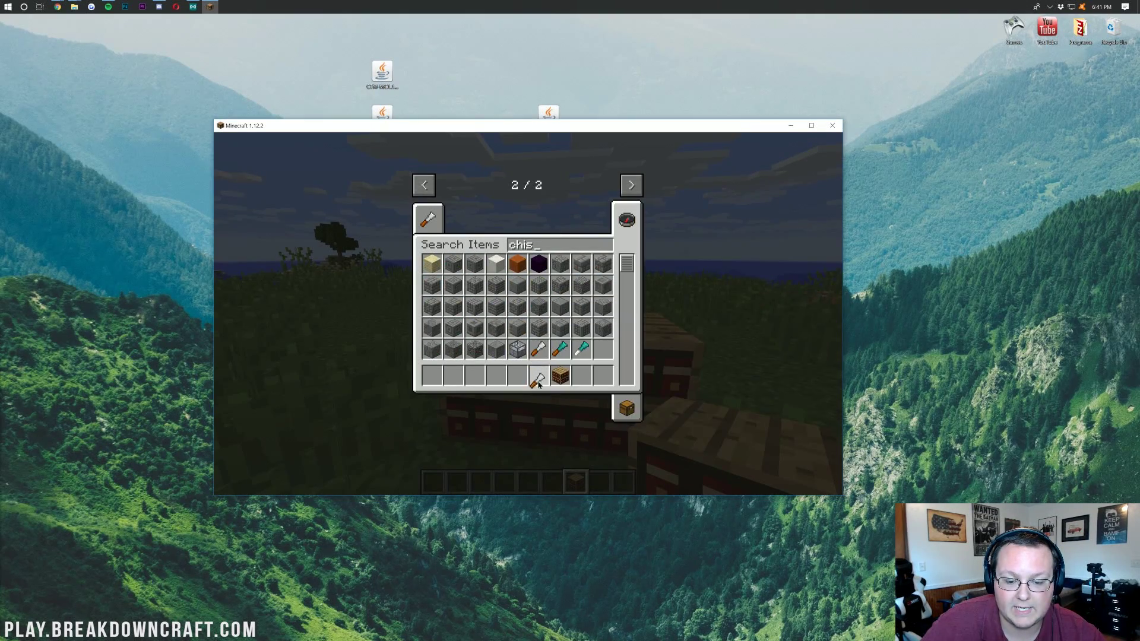
key(e)
Step: Chisel the bookshelf into the Stacks of Papers variant and move it to the hotbar
key(6)
right_click(528, 313)
click(600, 415)
click(416, 232)
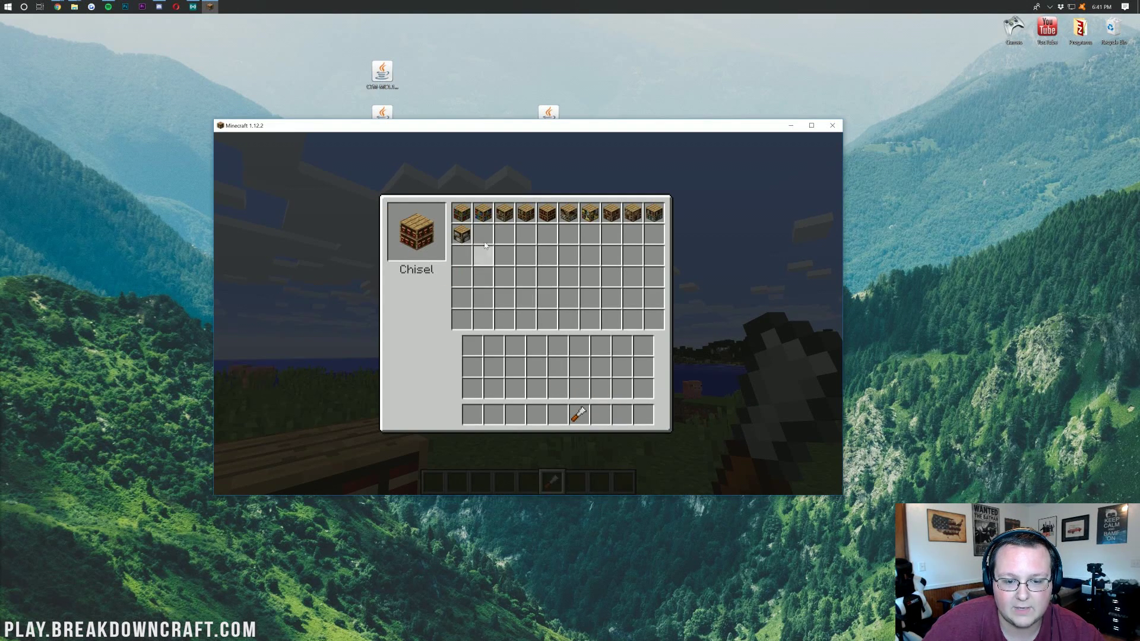
click(466, 236)
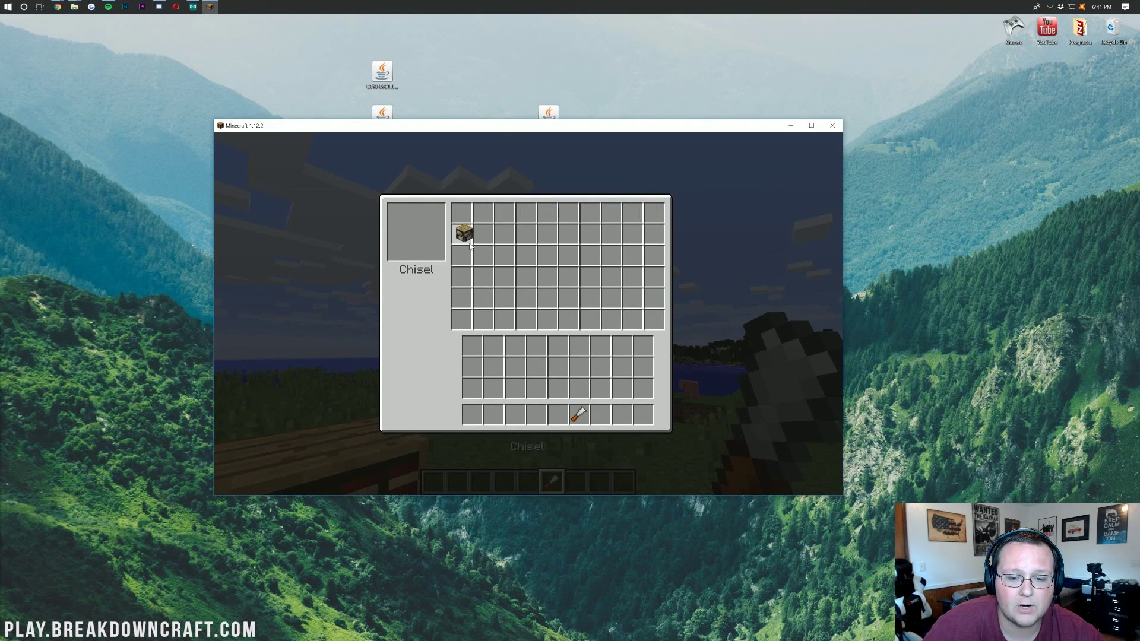
click(621, 415)
key(e)
Step: Place two Stacks of Papers bookshelves on top of the oak bookshelves, then step back
key(8)
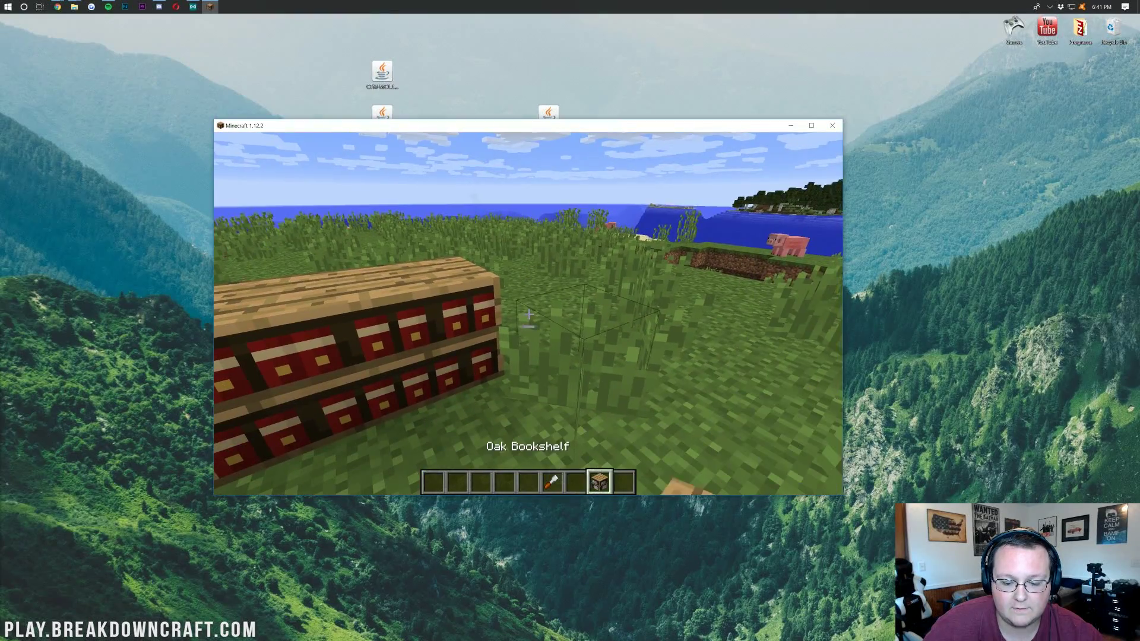
right_click(528, 313)
right_click(528, 313)
right_click(528, 314)
right_click(529, 313)
key(s)
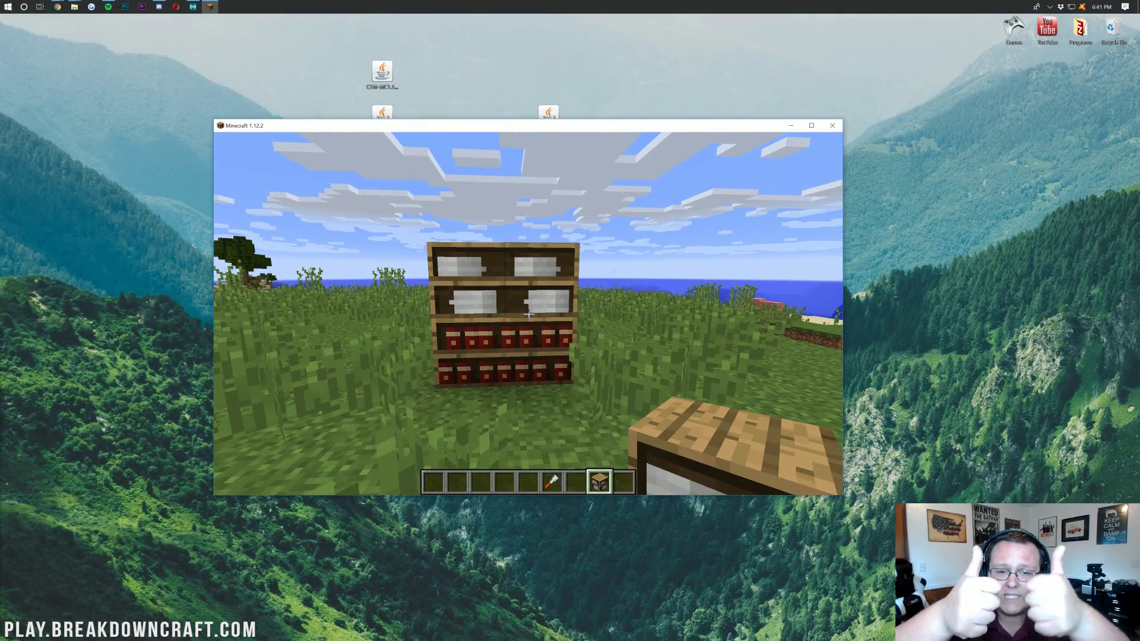